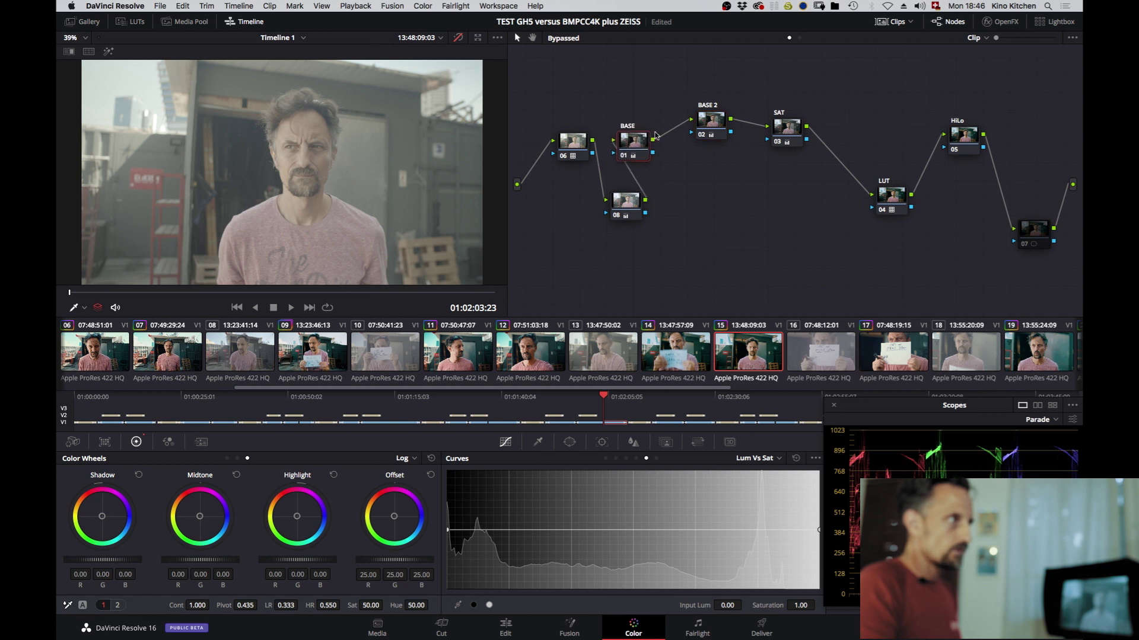
Move the BASE node and node 08 apart, then bring up node 06's options menu.
{"action": "left_click_drag", "start_coordinate": [634, 141], "coordinate": [652, 128]}
{"action": "left_click_drag", "start_coordinate": [625, 202], "coordinate": [634, 217]}
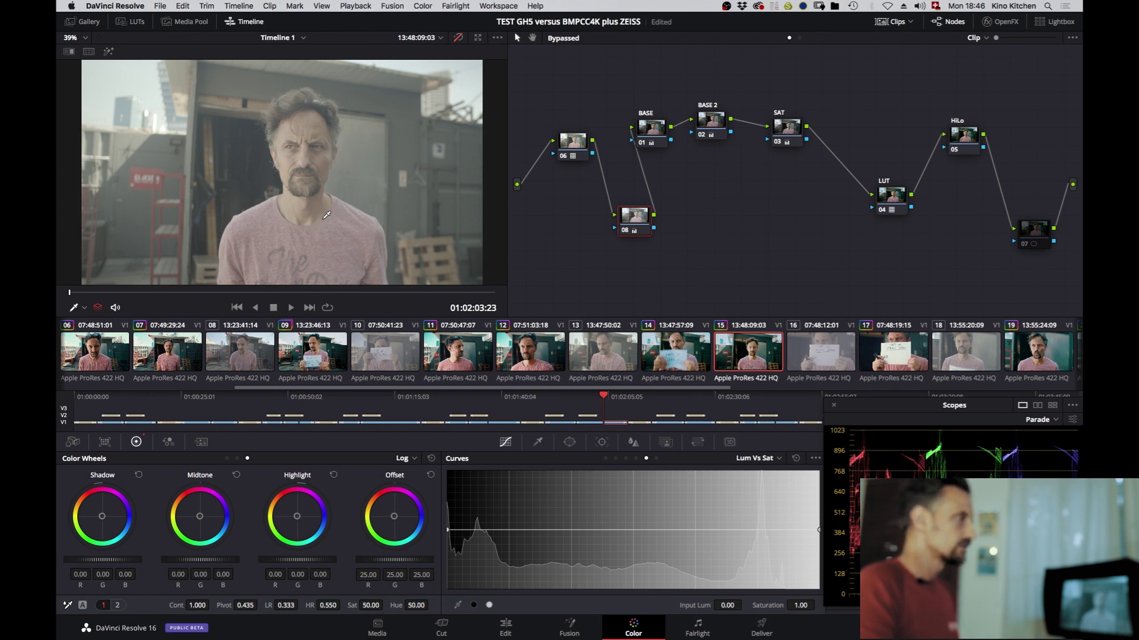
{"action": "left_click", "coordinate": [579, 145]}
{"action": "right_click", "coordinate": [580, 145]}
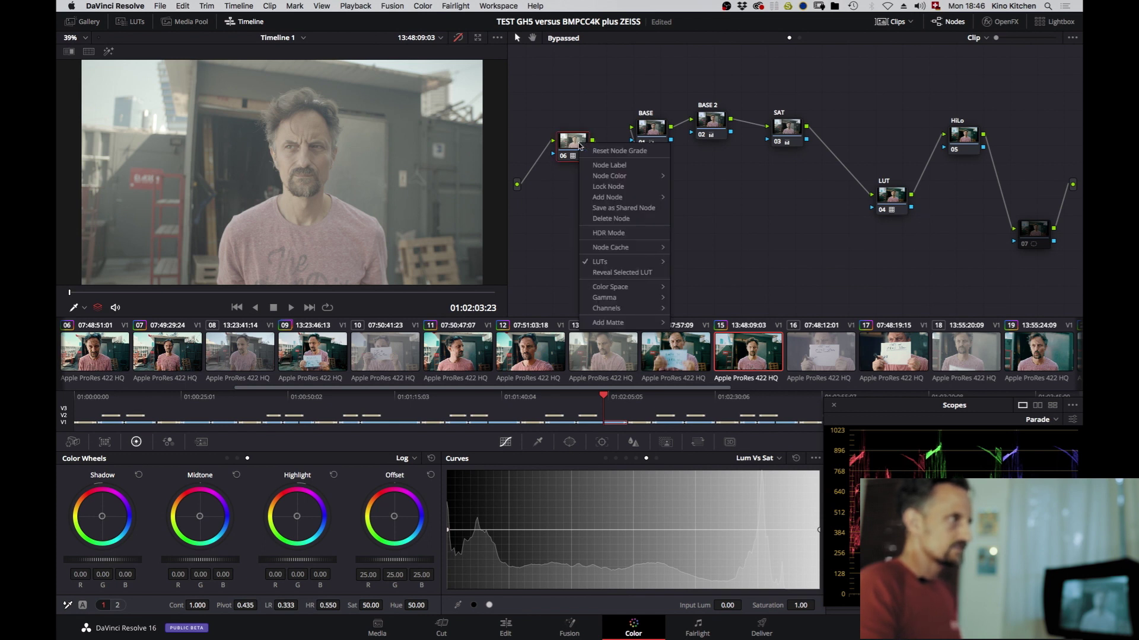
{"action": "left_click", "coordinate": [540, 260]}
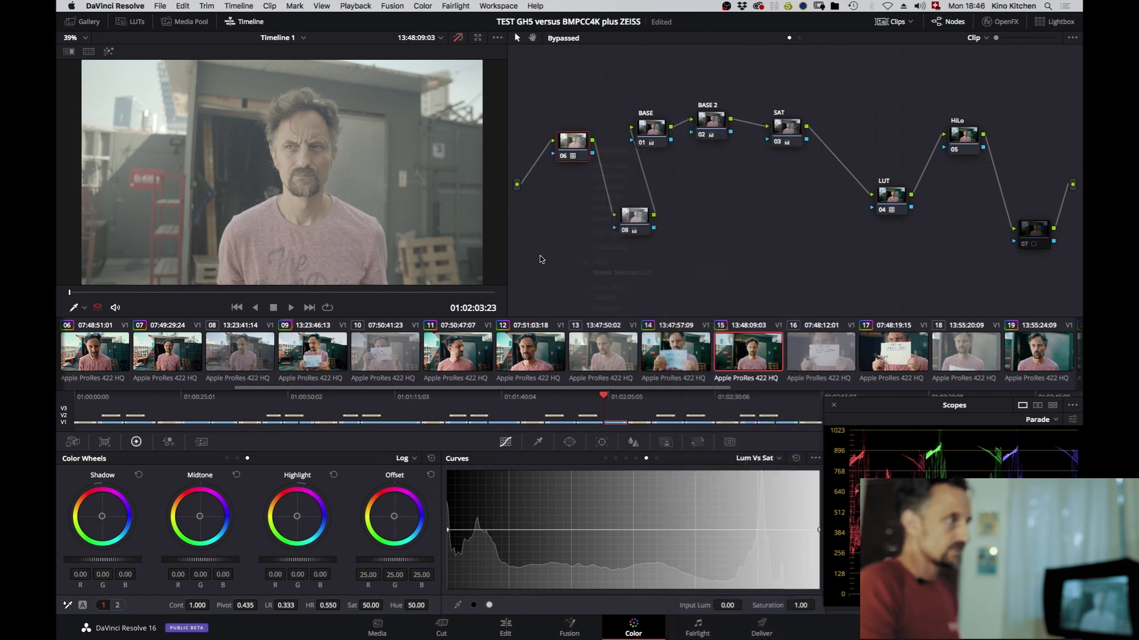
{"action": "right_click", "coordinate": [572, 140]}
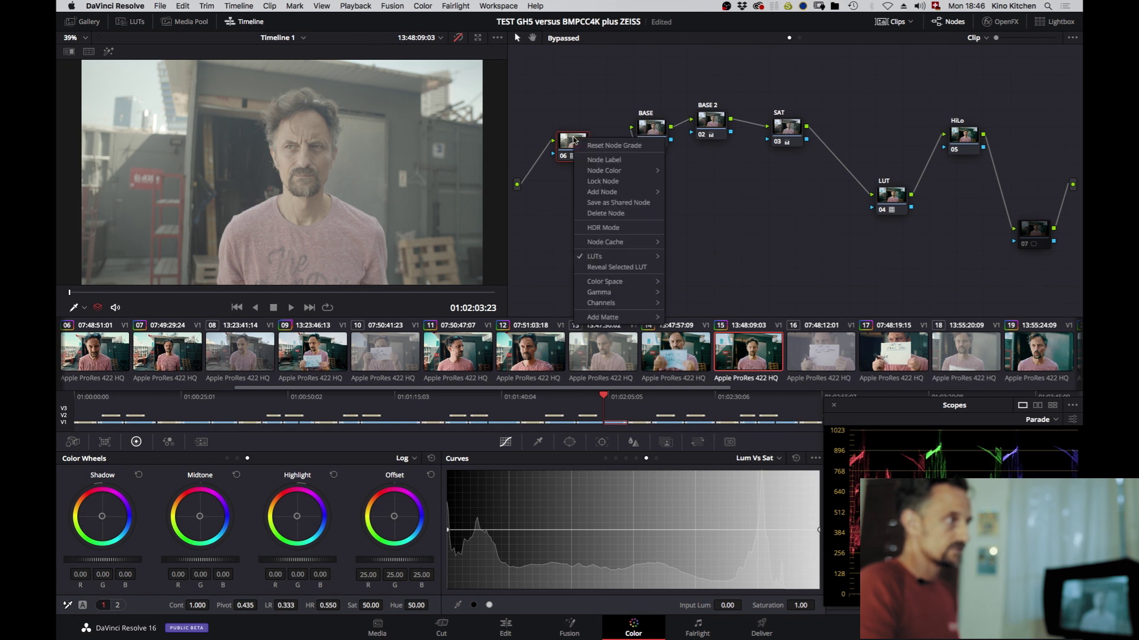
{"action": "left_click", "coordinate": [550, 191]}
Check node 06's Node Color and LUT settings in its options menu.
{"action": "right_click", "coordinate": [576, 147]}
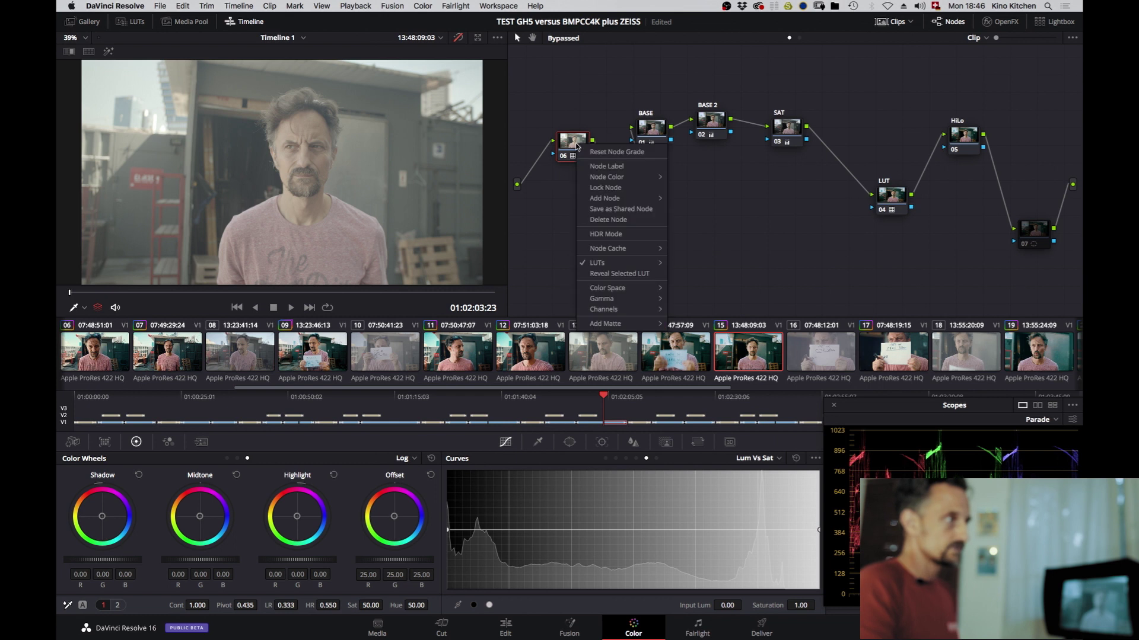
{"action": "mouse_move", "coordinate": [597, 178]}
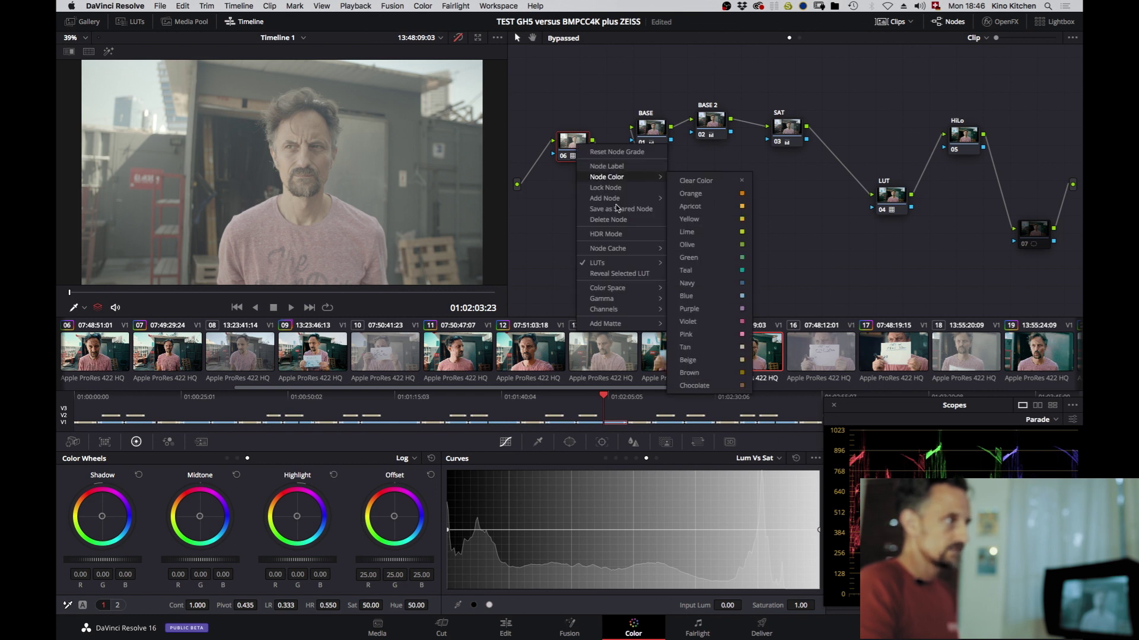
{"action": "mouse_move", "coordinate": [646, 264]}
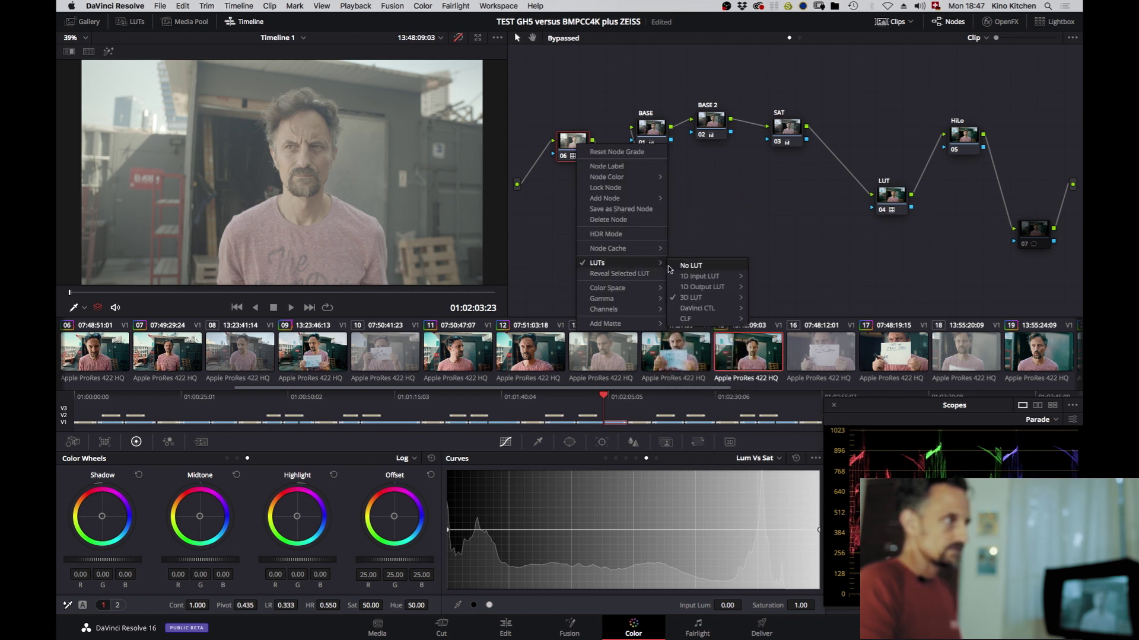
{"action": "mouse_move", "coordinate": [693, 298]}
{"action": "mouse_move", "coordinate": [782, 173]}
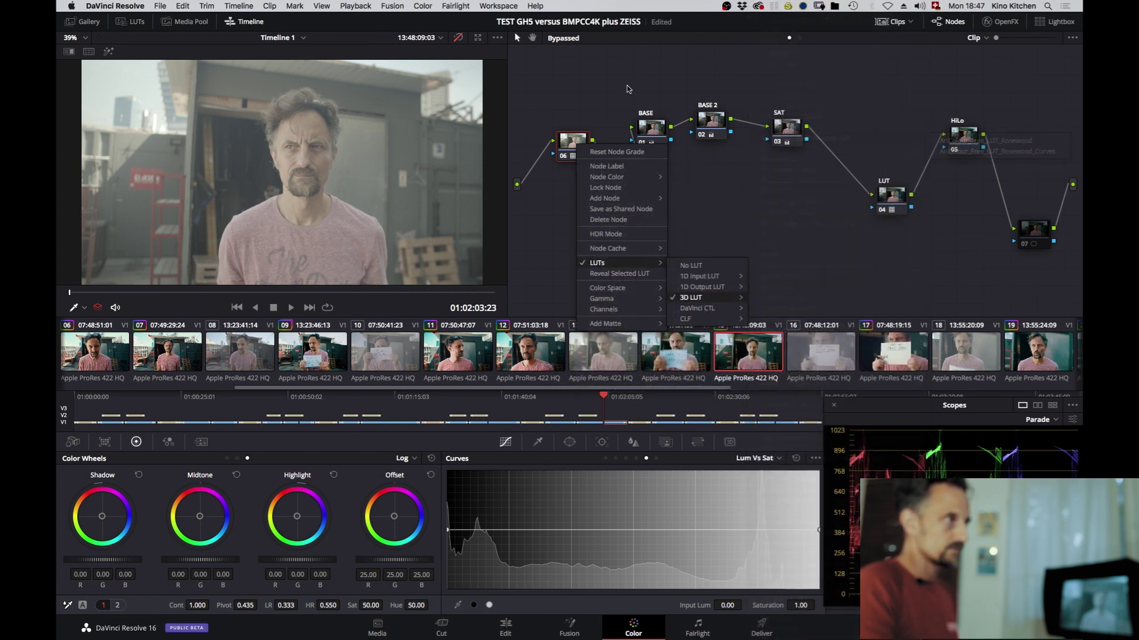
{"action": "key", "text": "alt+s"}
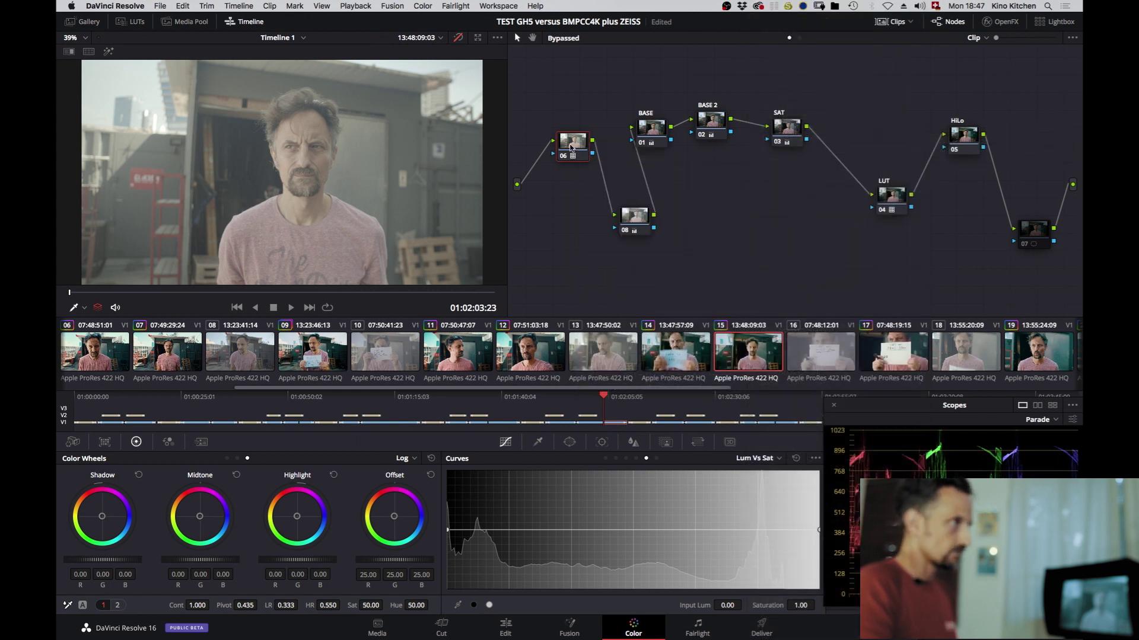
Turn the grade back on with Shift+D, toggling bypass to compare graded and ungraded images.
{"action": "key", "text": "shift+d"}
{"action": "key", "text": "alt+d"}
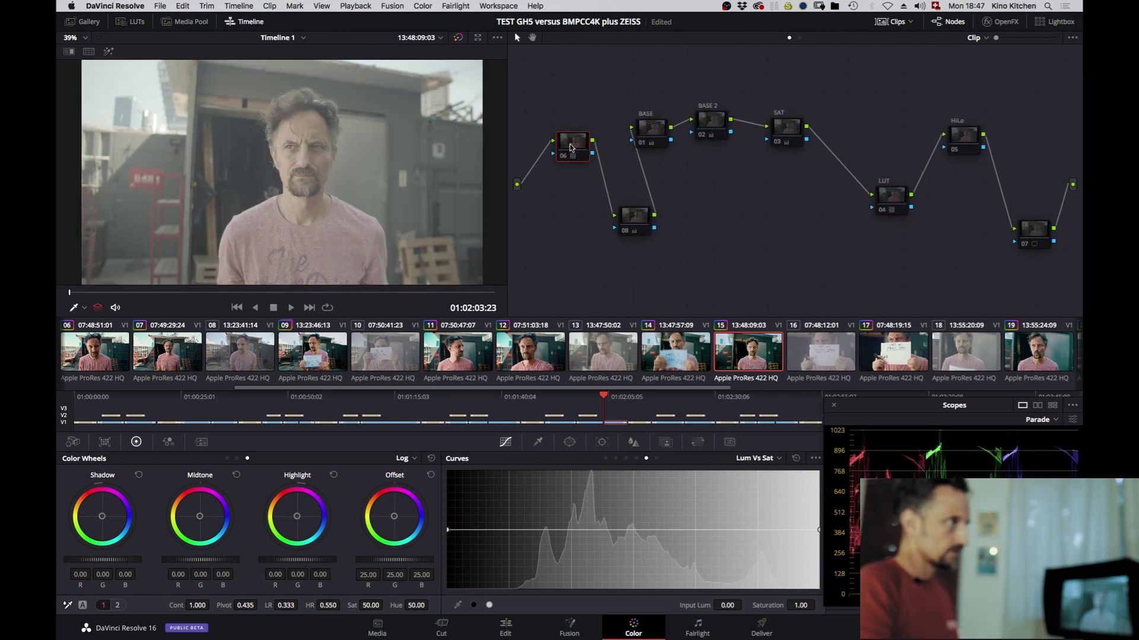
{"action": "key", "text": "alt+d"}
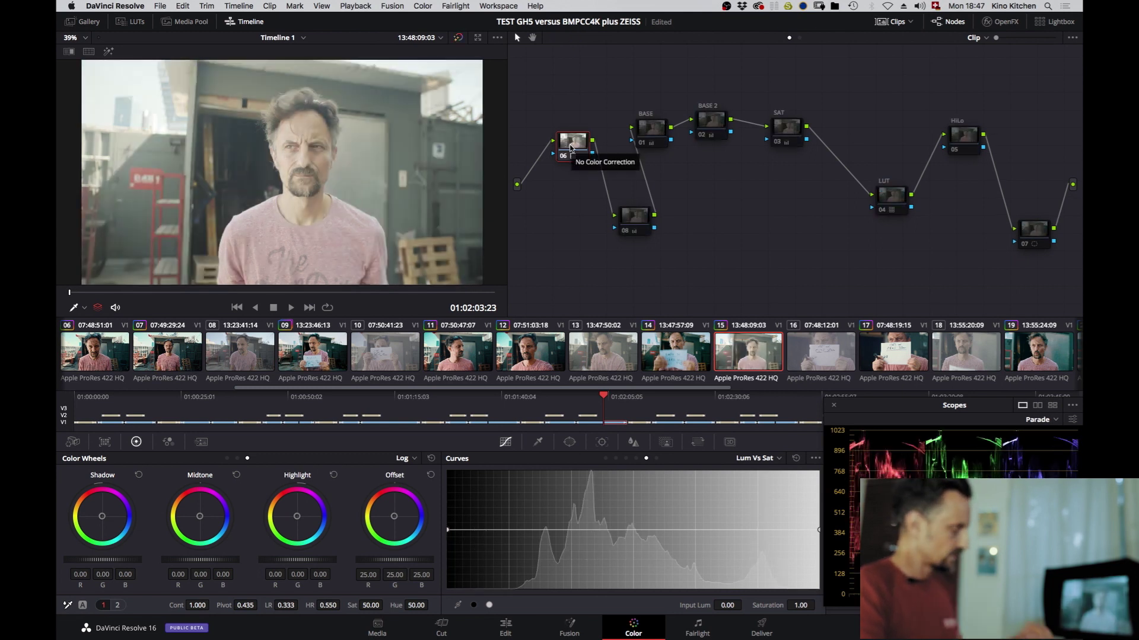
{"action": "key", "text": "shift+d"}
{"action": "key", "text": "shift+d"}
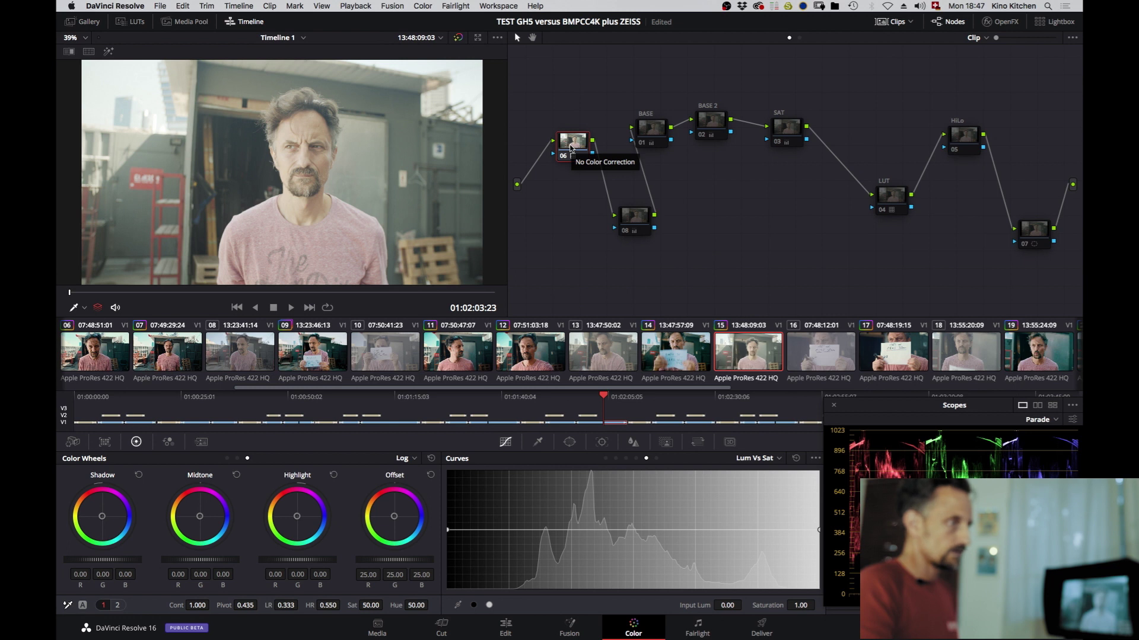
{"action": "key", "text": "shift+d"}
{"action": "key", "text": "shift+d"}
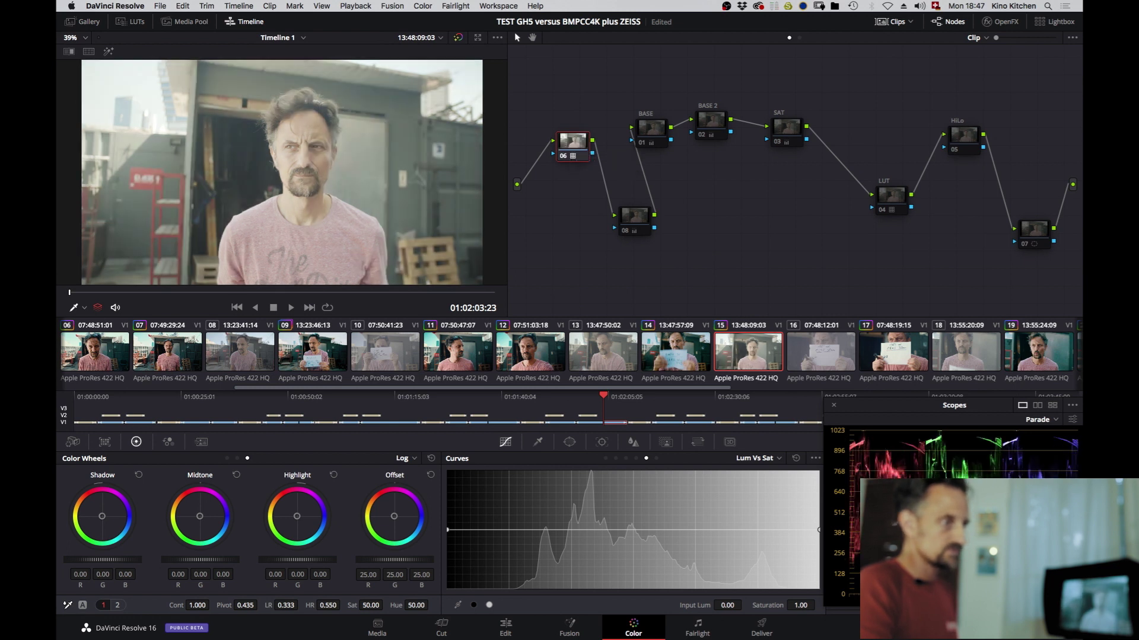
{"action": "key", "text": "shift+d"}
{"action": "key", "text": "shift+d"}
{"action": "key", "text": "shift+d"}
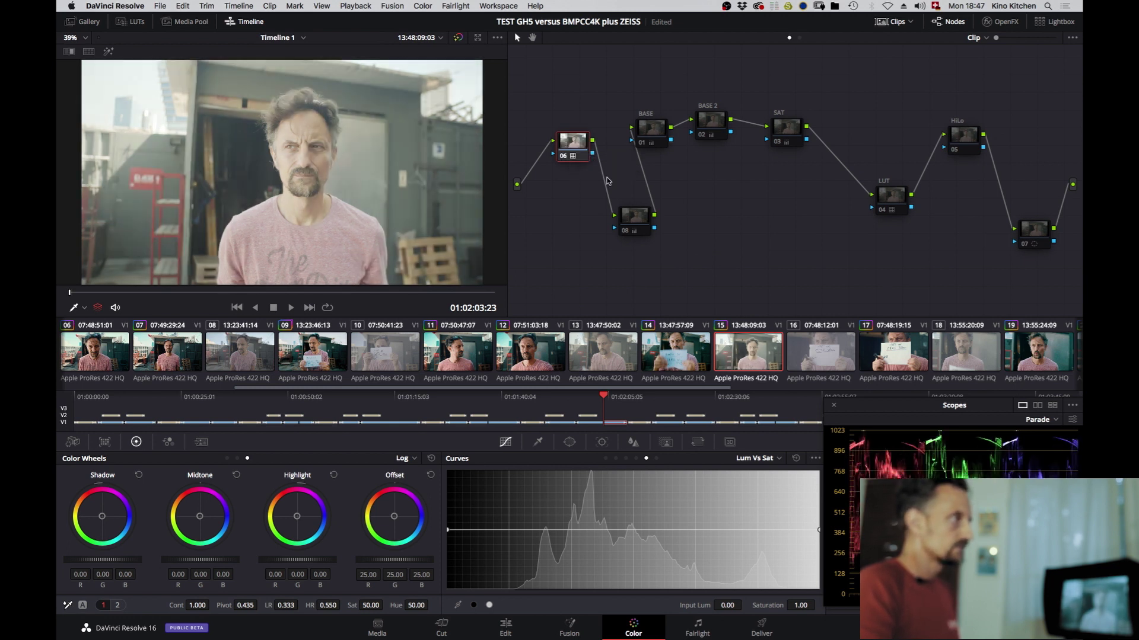
{"action": "key", "text": "shift+d"}
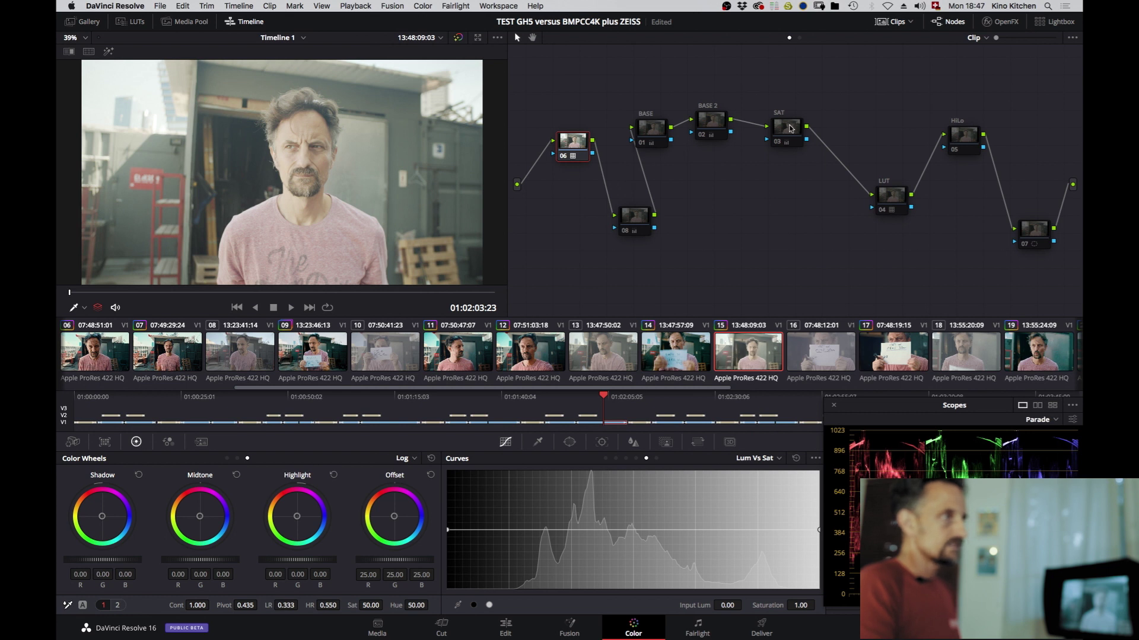
Arrange SAT, BASE 2, BASE and node 08 in a zigzag, then select the LUT node.
{"action": "left_click_drag", "start_coordinate": [785, 127], "coordinate": [810, 150]}
{"action": "left_click_drag", "start_coordinate": [715, 125], "coordinate": [745, 165]}
{"action": "left_click_drag", "start_coordinate": [655, 131], "coordinate": [674, 122]}
{"action": "left_click_drag", "start_coordinate": [628, 226], "coordinate": [629, 206]}
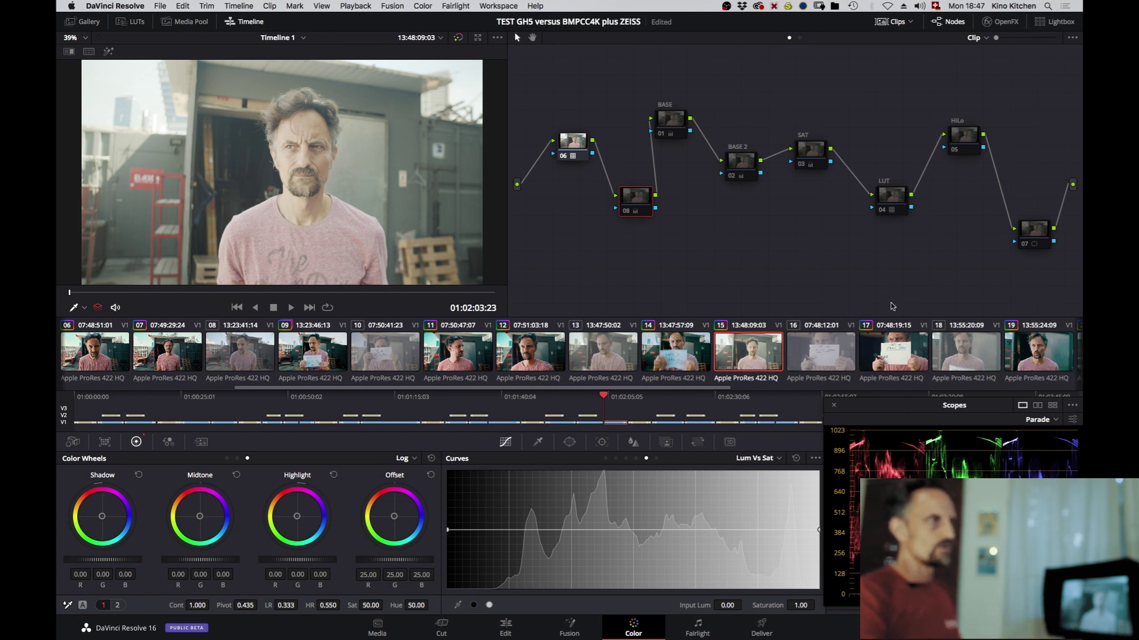
{"action": "left_click", "coordinate": [880, 200]}
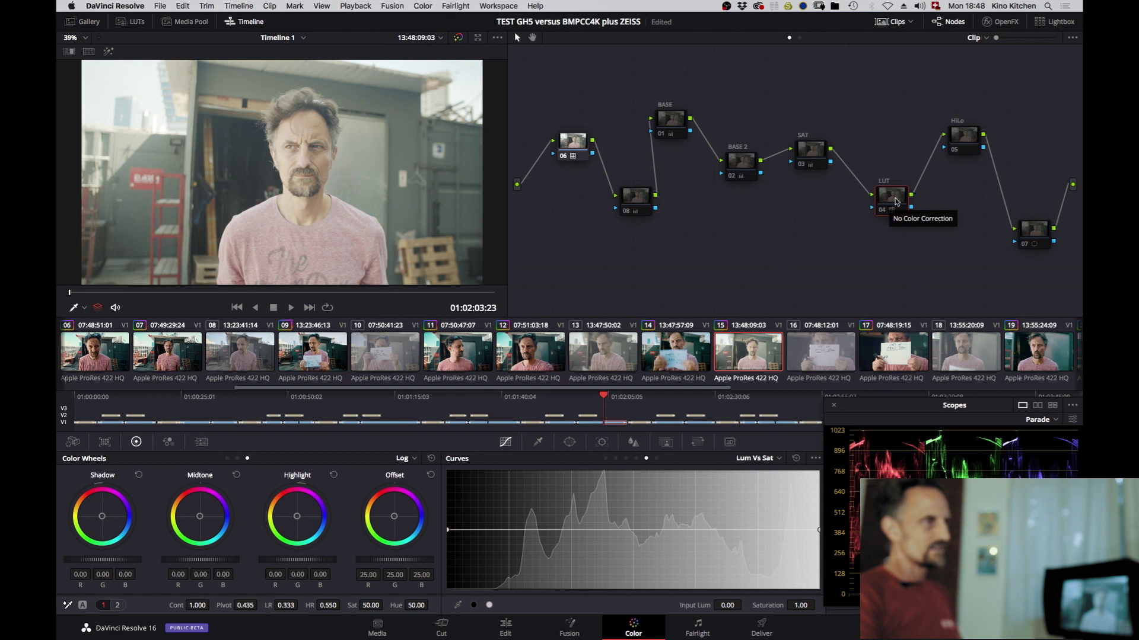
Nudge the LUT node into line and check its 3D LUT under Blackmagic BMDFilm without changing it.
{"action": "left_click_drag", "start_coordinate": [897, 201], "coordinate": [897, 206]}
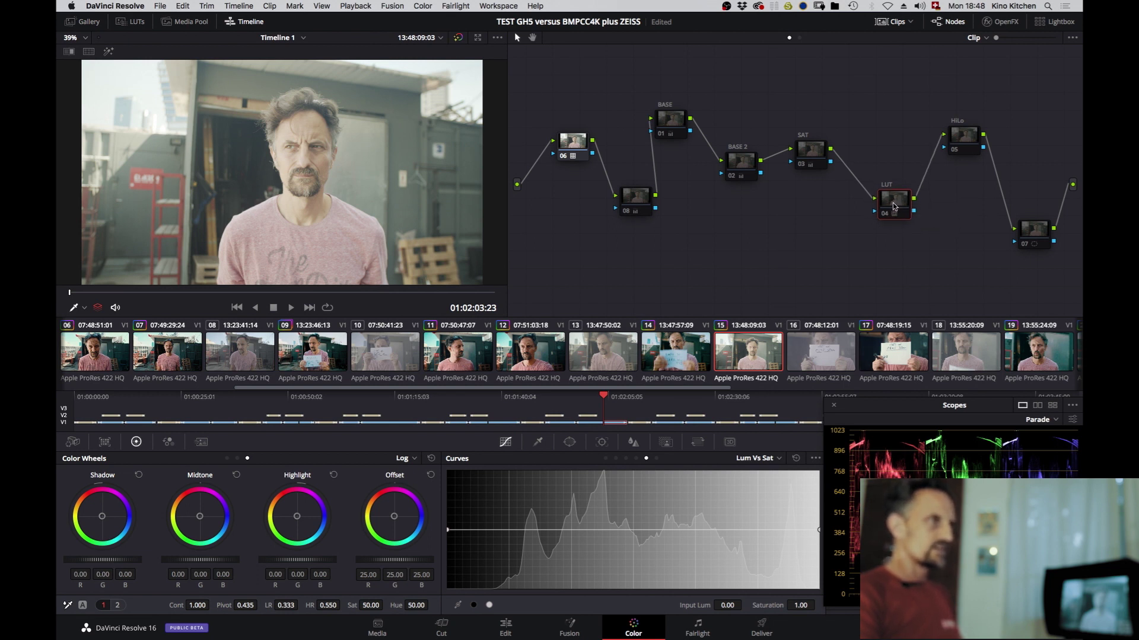
{"action": "right_click", "coordinate": [893, 206]}
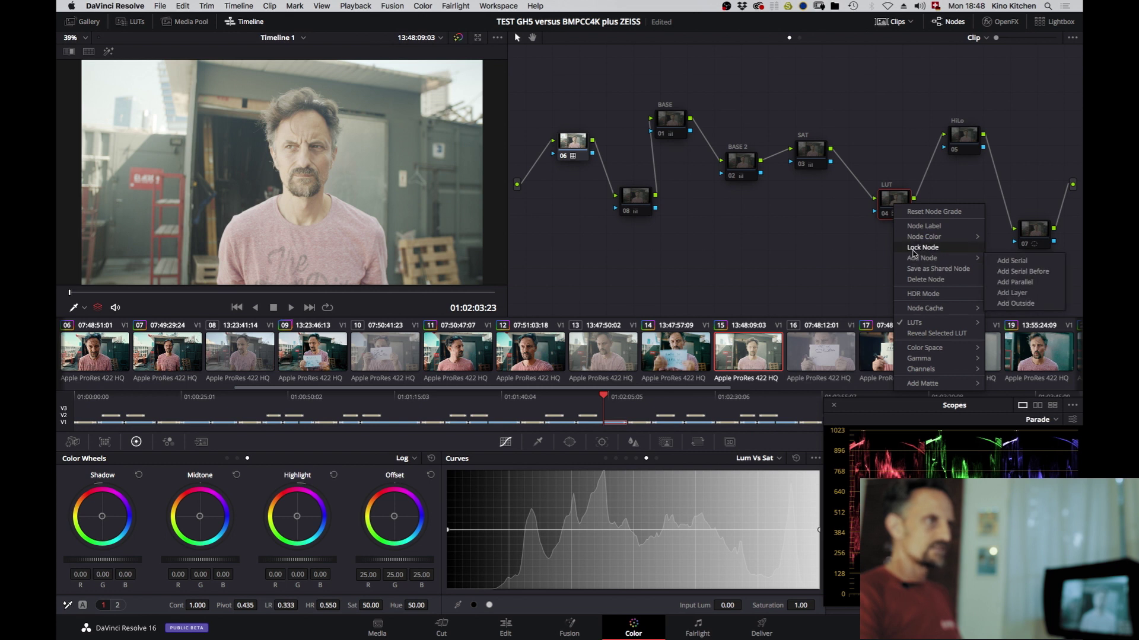
{"action": "mouse_move", "coordinate": [902, 327]}
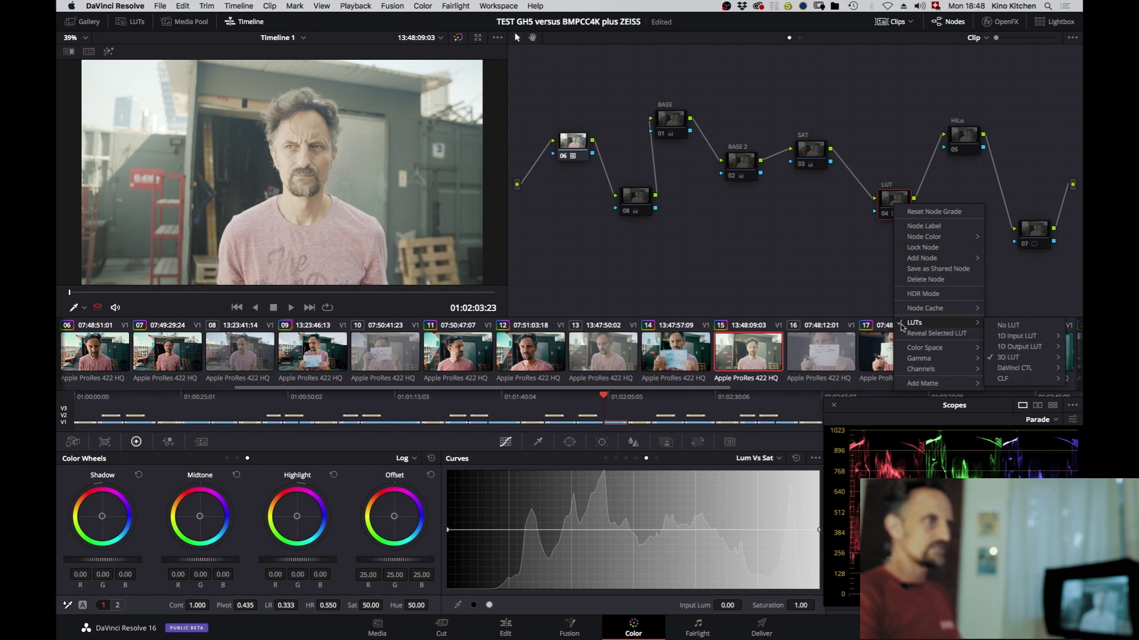
{"action": "mouse_move", "coordinate": [1008, 358]}
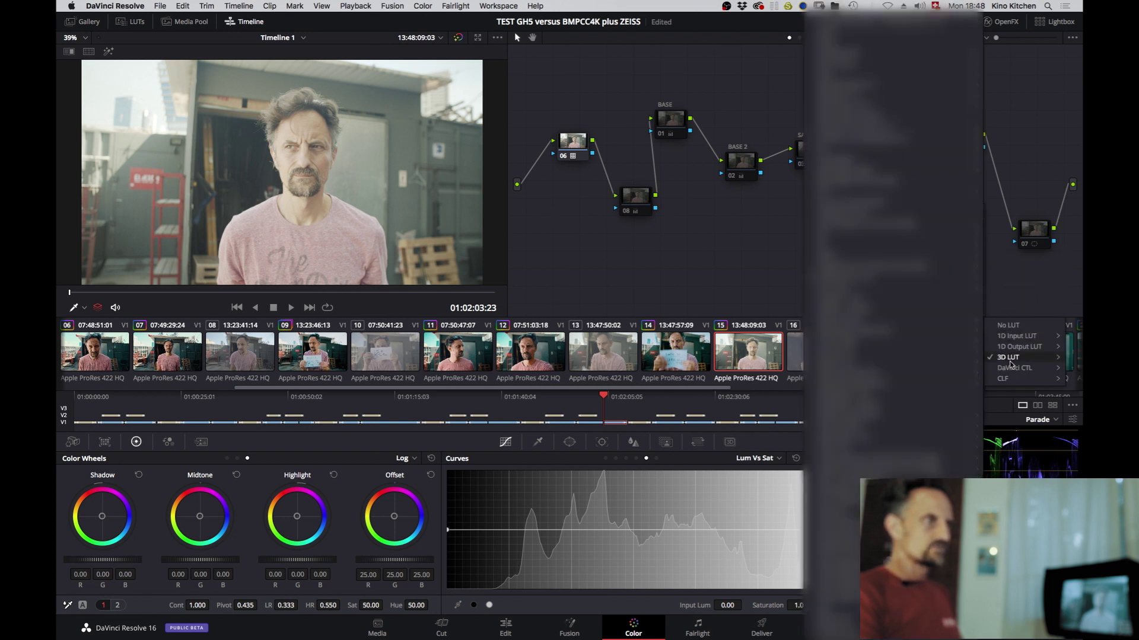
{"action": "mouse_move", "coordinate": [853, 279]}
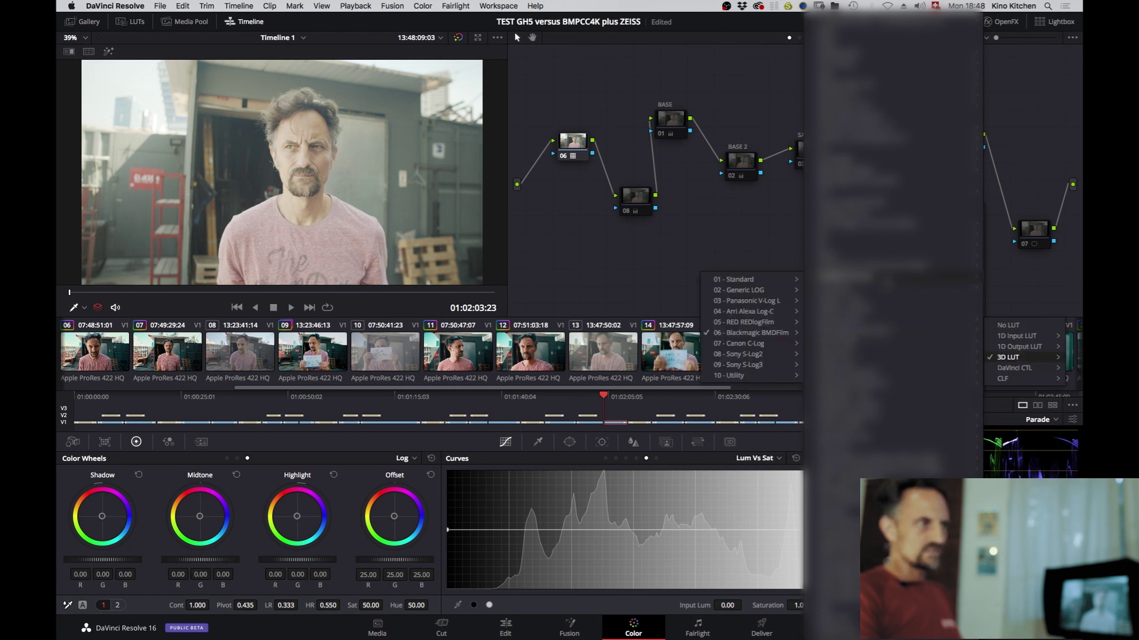
{"action": "mouse_move", "coordinate": [769, 336]}
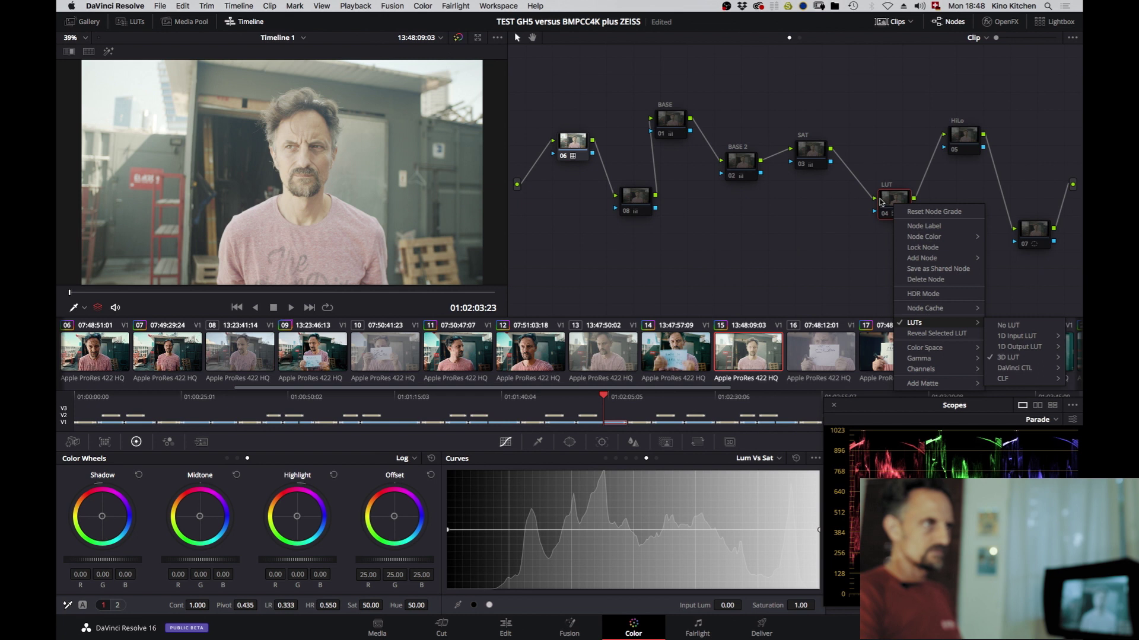
{"action": "left_click", "coordinate": [880, 205]}
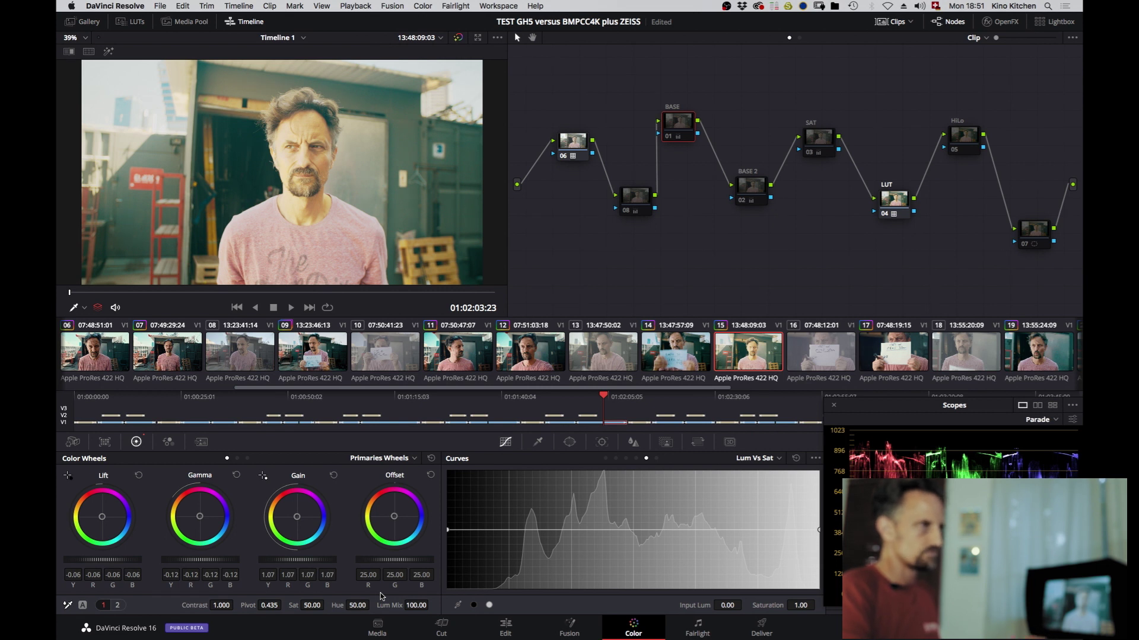
Review BASE 2 and SAT (Sat 34.60) settings, then move node 07 up and left toward HiLo.
{"action": "left_click", "coordinate": [748, 189]}
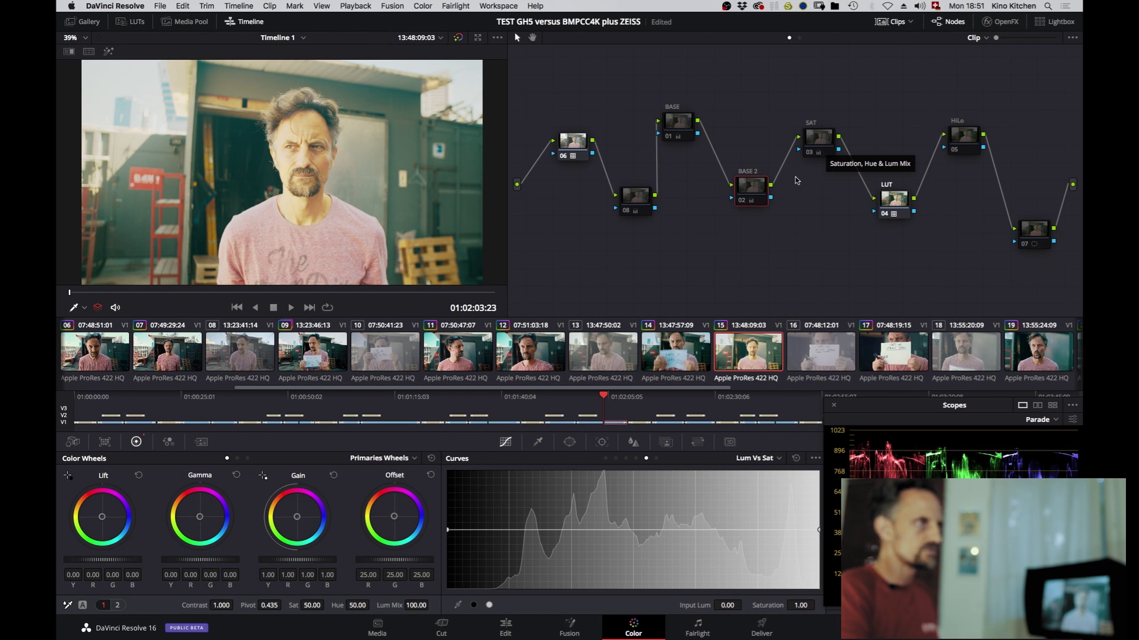
{"action": "left_click", "coordinate": [820, 142]}
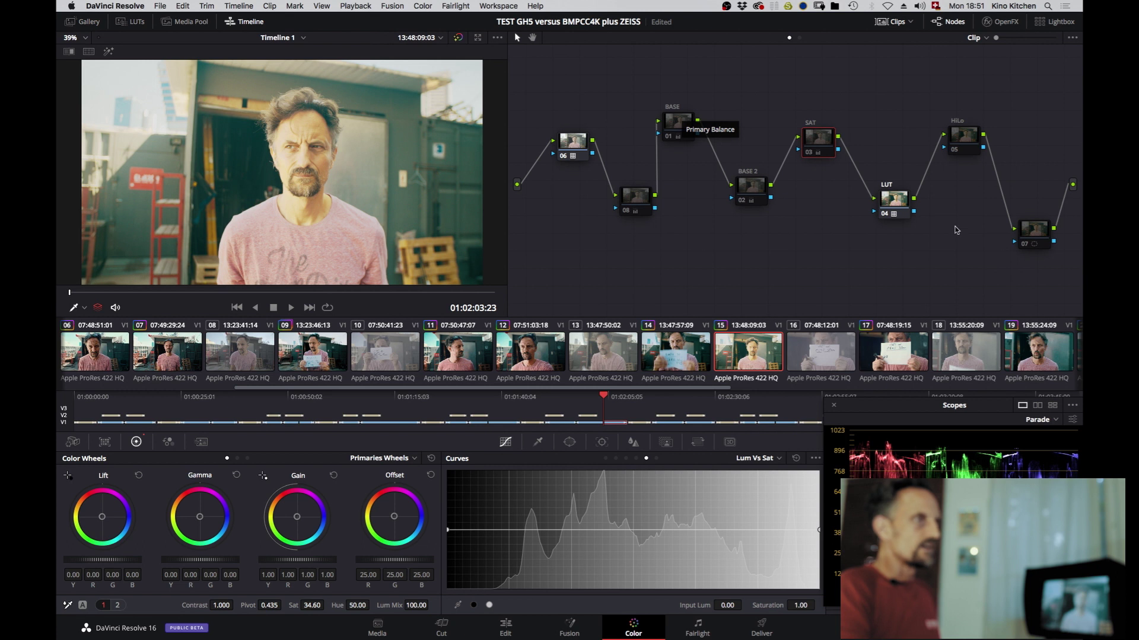
{"action": "left_click", "coordinate": [1032, 233]}
{"action": "left_click_drag", "start_coordinate": [1032, 232], "coordinate": [989, 221]}
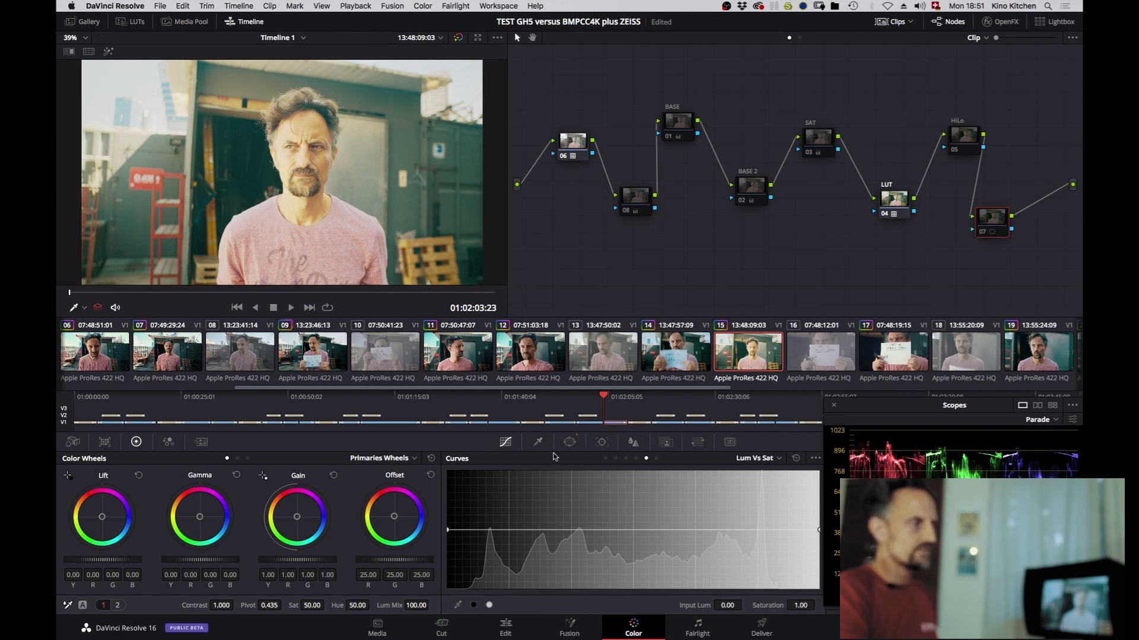
Shift node 07's circle window on the face and preview it in highlight mode.
{"action": "left_click", "coordinate": [569, 442]}
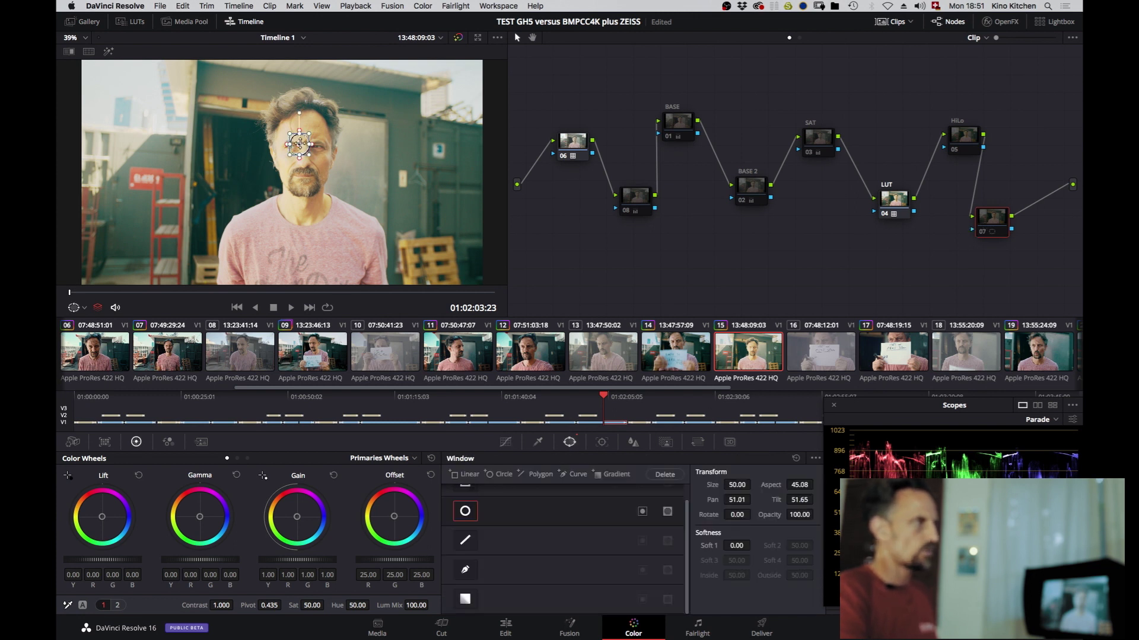
{"action": "mouse_move", "coordinate": [300, 145]}
{"action": "left_mouse_down"}
{"action": "mouse_move", "coordinate": [297, 106]}
{"action": "mouse_move", "coordinate": [306, 127]}
{"action": "left_mouse_up"}
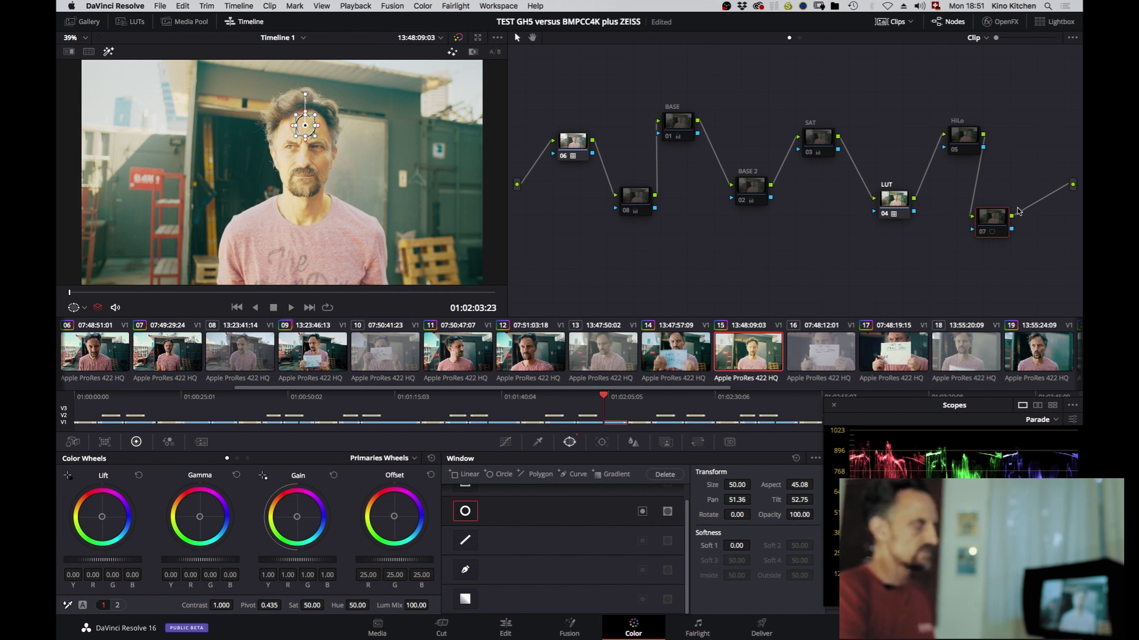
{"action": "key", "text": "shift+h"}
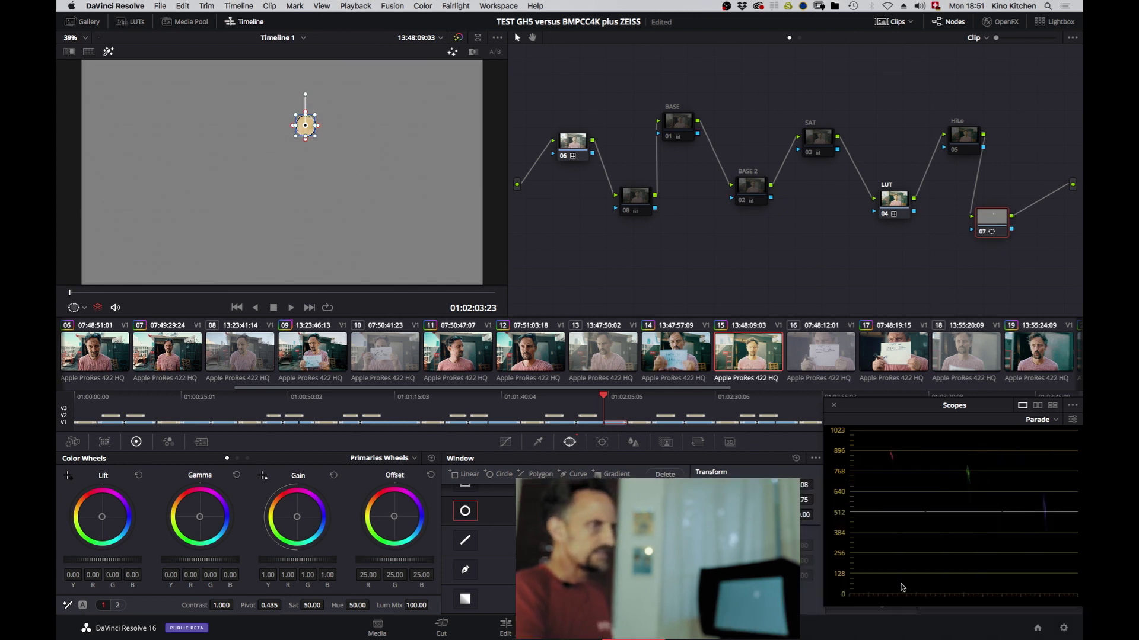
Switch the scope to Vectorscope with the skin tone indicator shown, then select the BASE node.
{"action": "left_click", "coordinate": [1034, 420]}
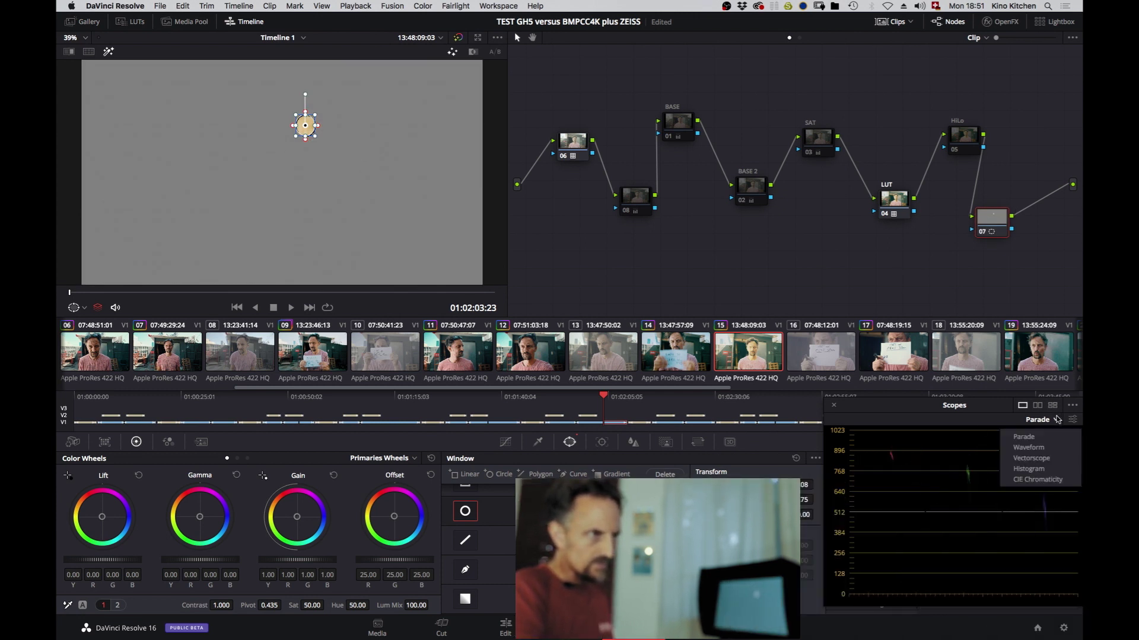
{"action": "left_click", "coordinate": [1037, 458]}
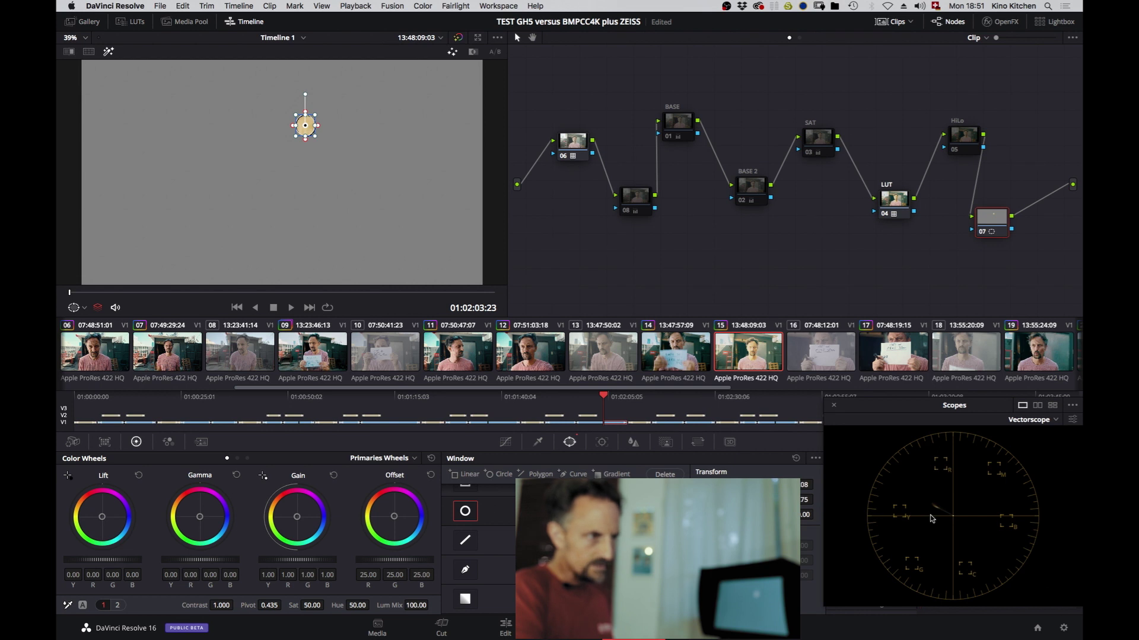
{"action": "left_click", "coordinate": [1072, 419]}
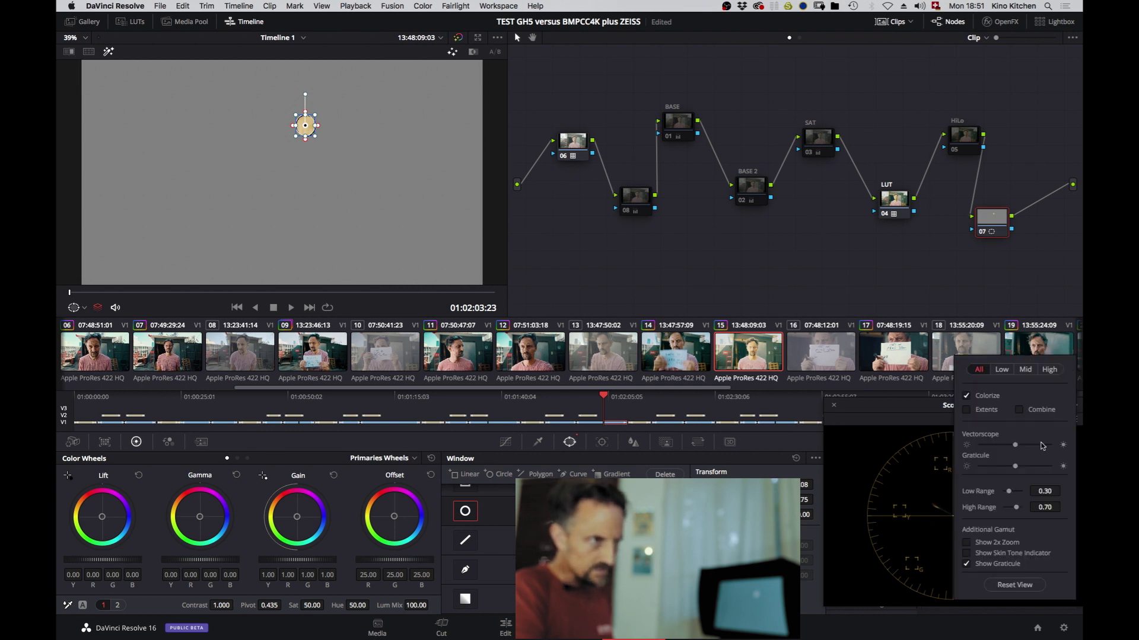
{"action": "left_click", "coordinate": [966, 554]}
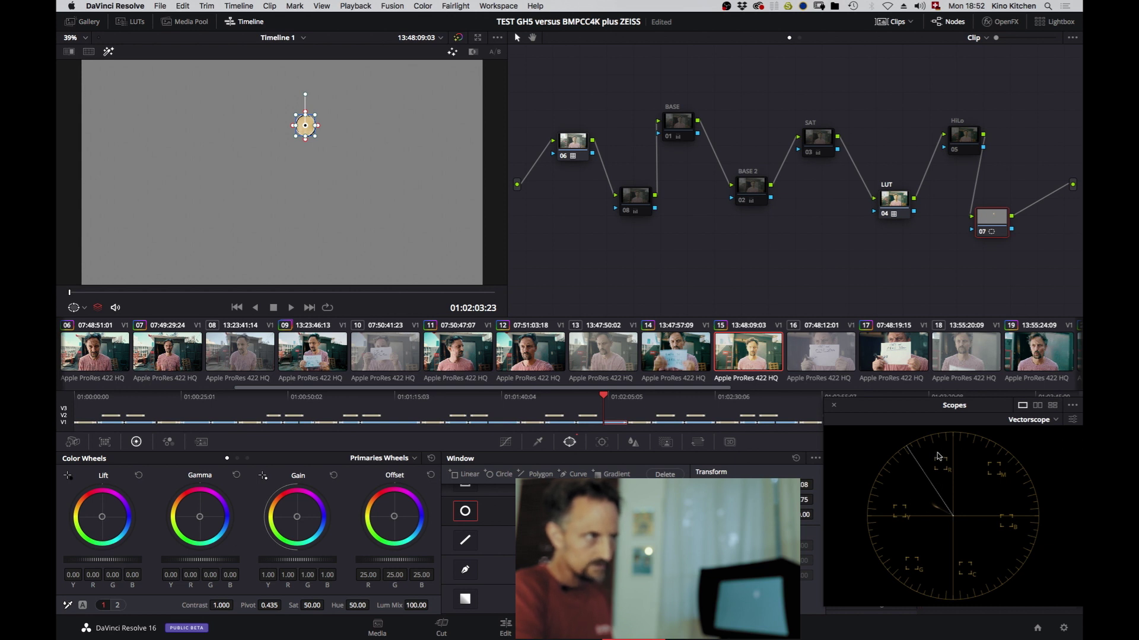
{"action": "left_click", "coordinate": [694, 125]}
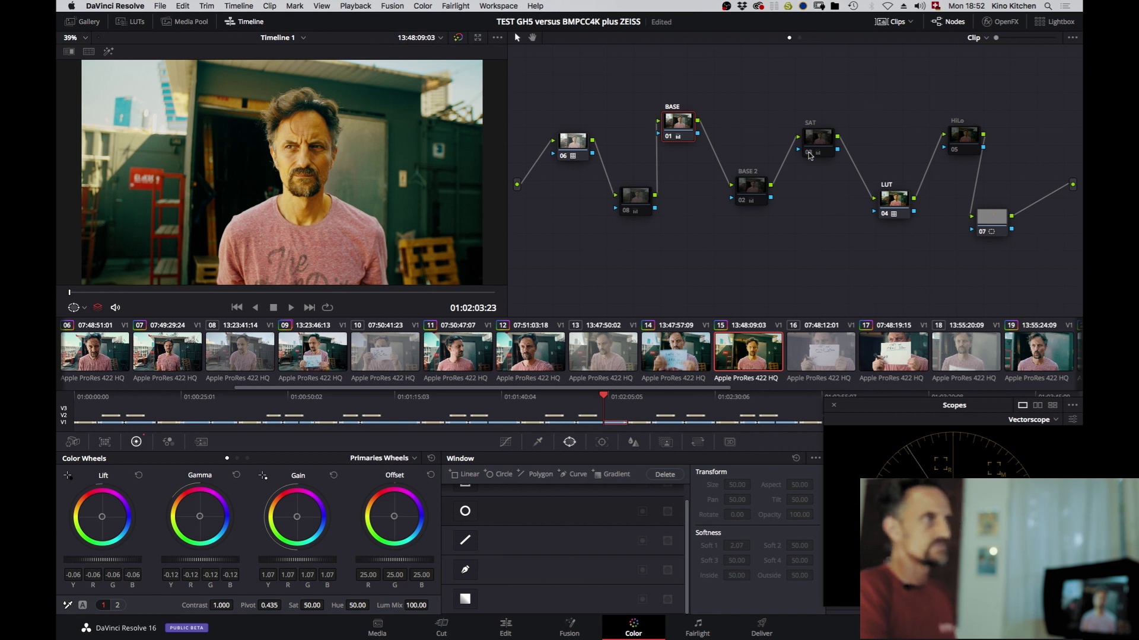
Show BASE 2's temperature and tint controls, then preview node 07's face window with Shift+H on and off.
{"action": "left_click", "coordinate": [759, 187]}
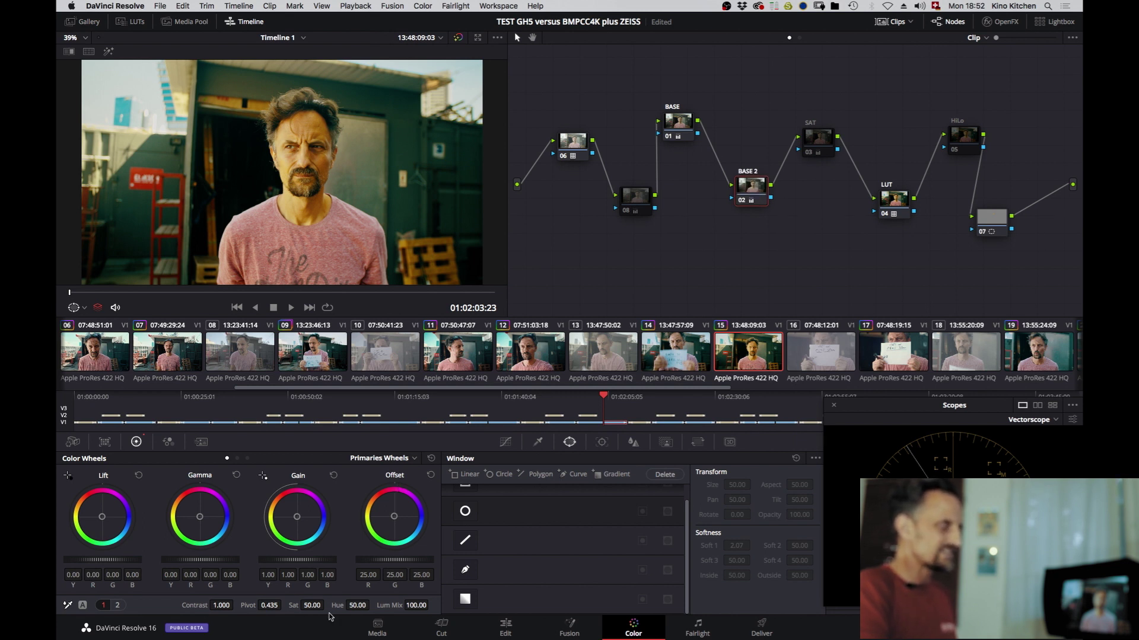
{"action": "left_click", "coordinate": [117, 606]}
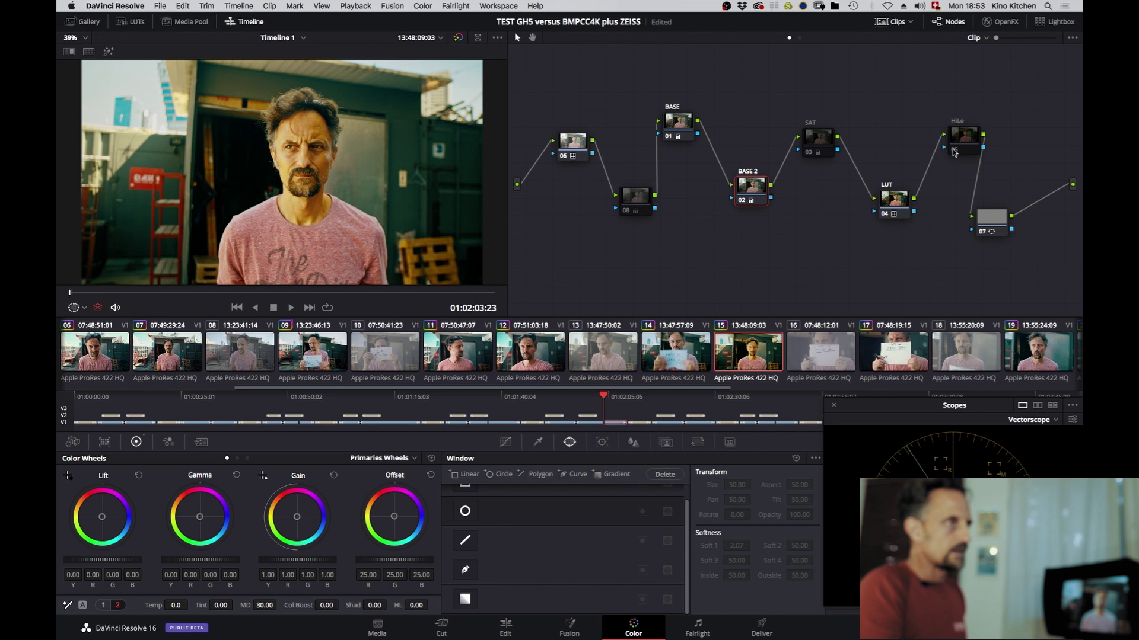
{"action": "left_click", "coordinate": [1003, 221]}
{"action": "key", "text": "shift+h"}
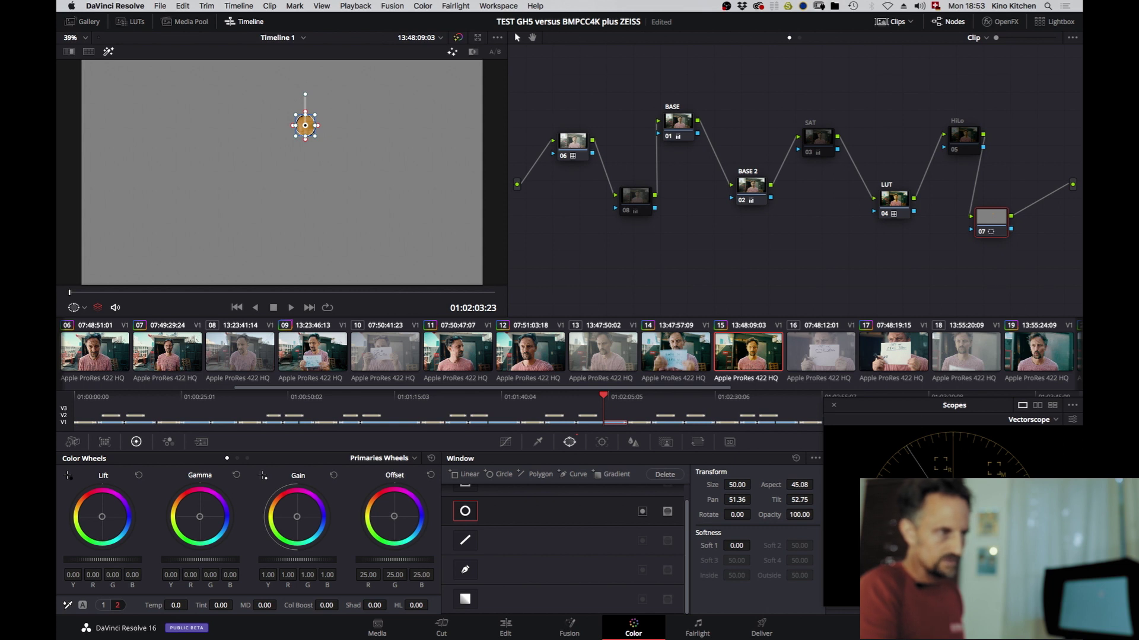
{"action": "key", "text": "shift+h"}
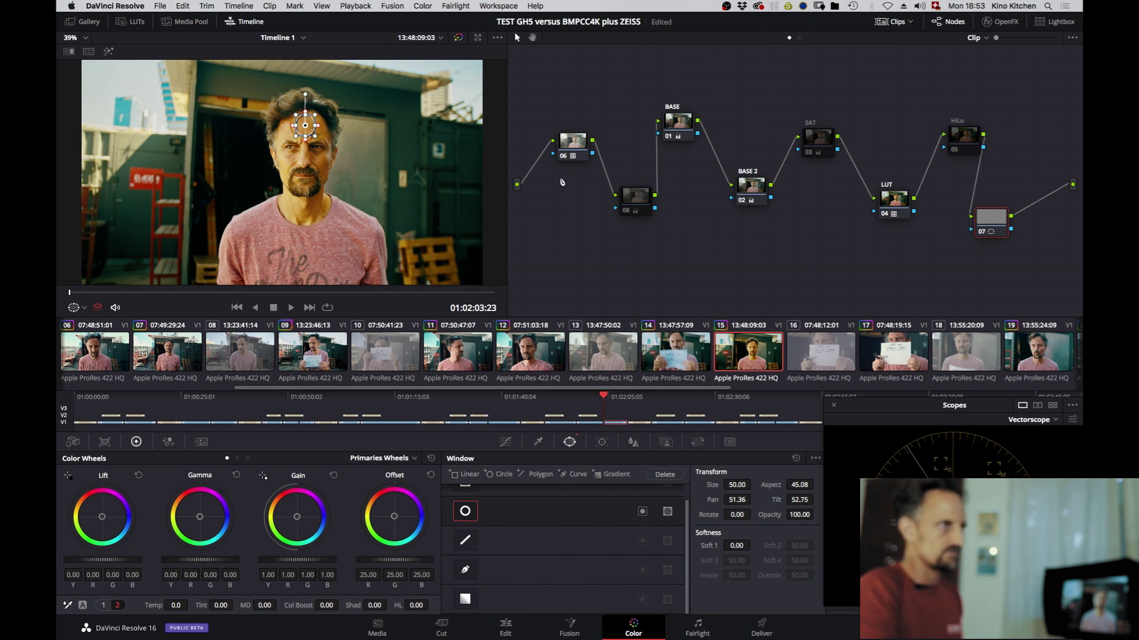
Re-enable SAT node 03 with Ctrl+D, then select HiLo node 05.
{"action": "left_click", "coordinate": [821, 146]}
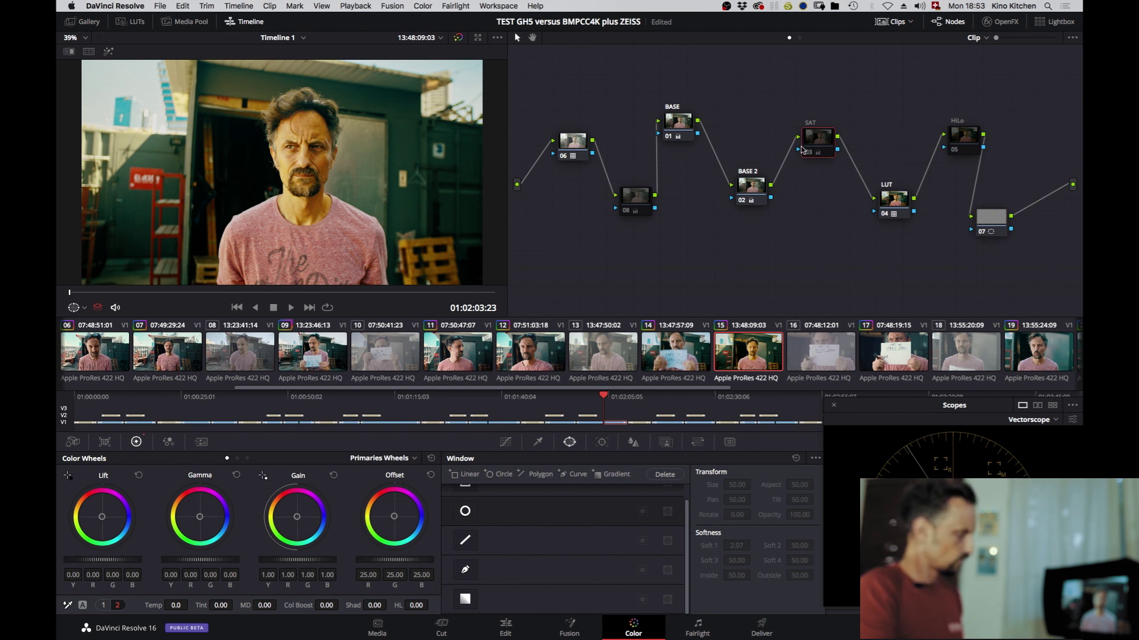
{"action": "key", "text": "ctrl+d"}
{"action": "key", "text": "ctrl+d"}
{"action": "key", "text": "ctrl+d"}
{"action": "key", "text": "ctrl+d"}
{"action": "key", "text": "ctrl+d"}
{"action": "key", "text": "ctrl+d"}
{"action": "key", "text": "ctrl+d"}
{"action": "key", "text": "ctrl+d"}
{"action": "key", "text": "ctrl+d"}
{"action": "key", "text": "ctrl+d"}
{"action": "key", "text": "ctrl+d"}
{"action": "key", "text": "ctrl+d"}
{"action": "key", "text": "ctrl+d"}
{"action": "key", "text": "ctrl+d"}
{"action": "key", "text": "ctrl+d"}
{"action": "key", "text": "ctrl+d"}
{"action": "key", "text": "ctrl+d"}
{"action": "key", "text": "ctrl+d"}
{"action": "key", "text": "ctrl+d"}
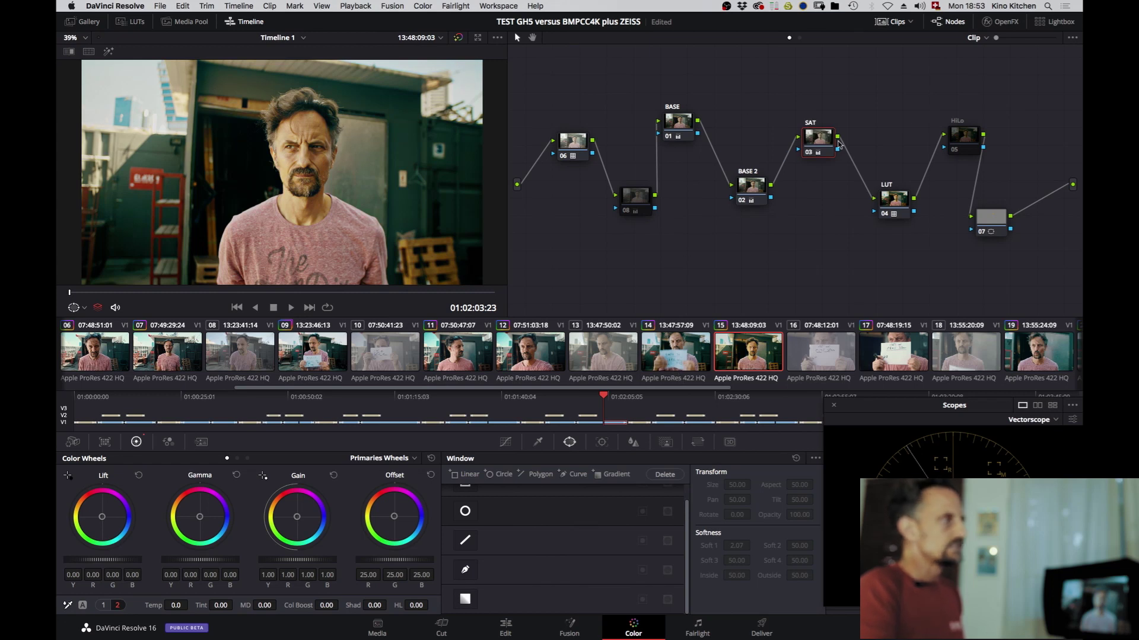
{"action": "left_click", "coordinate": [959, 143]}
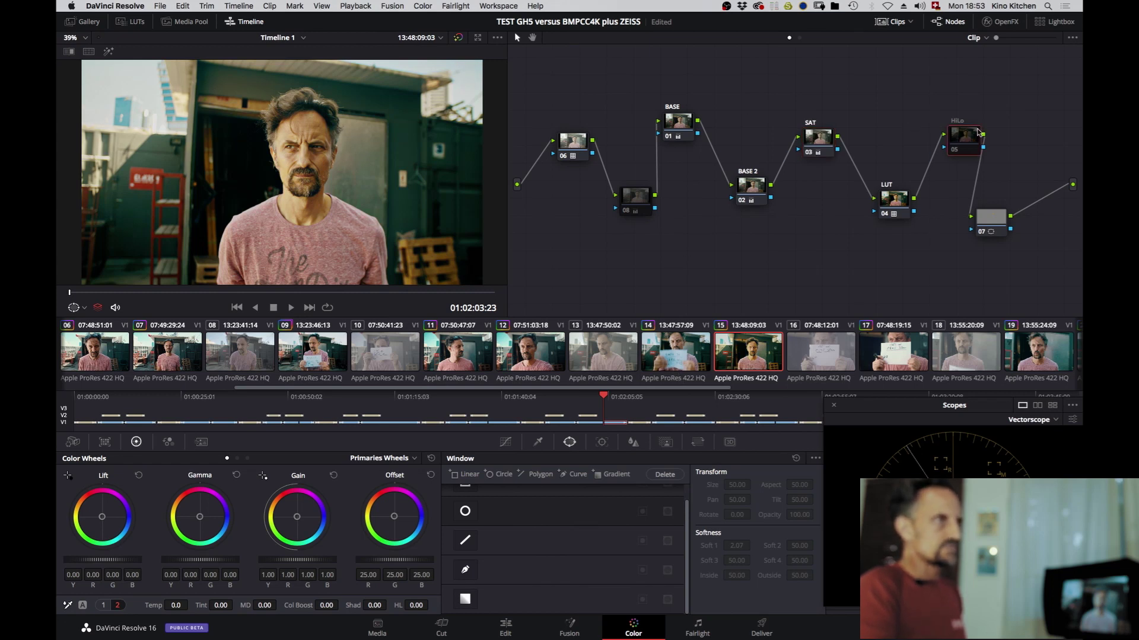
Build a Lum Vs Sat curve on HiLo, pulling shadow and highlight saturation down.
{"action": "left_click_drag", "start_coordinate": [970, 138], "coordinate": [962, 133]}
{"action": "left_click", "coordinate": [504, 443]}
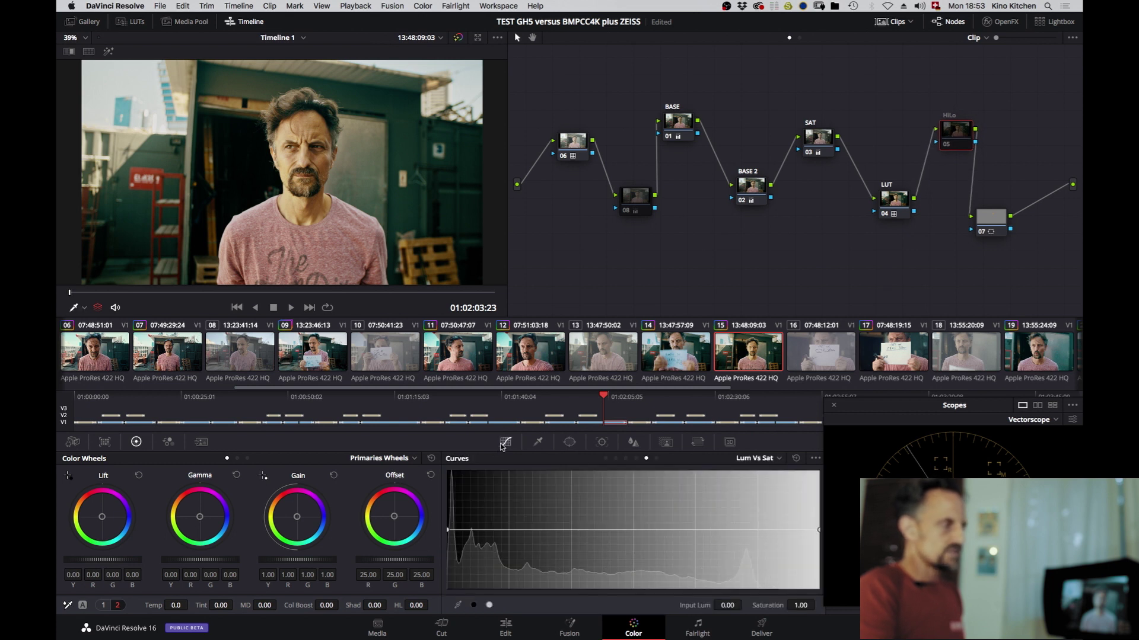
{"action": "left_click", "coordinate": [657, 458]}
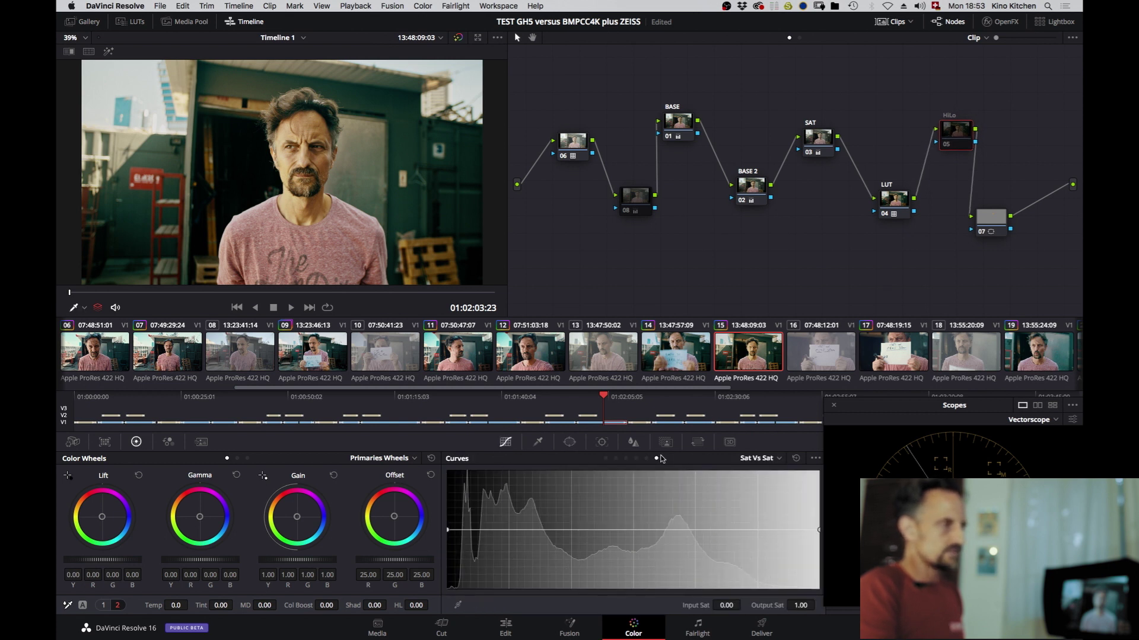
{"action": "left_click", "coordinate": [635, 458]}
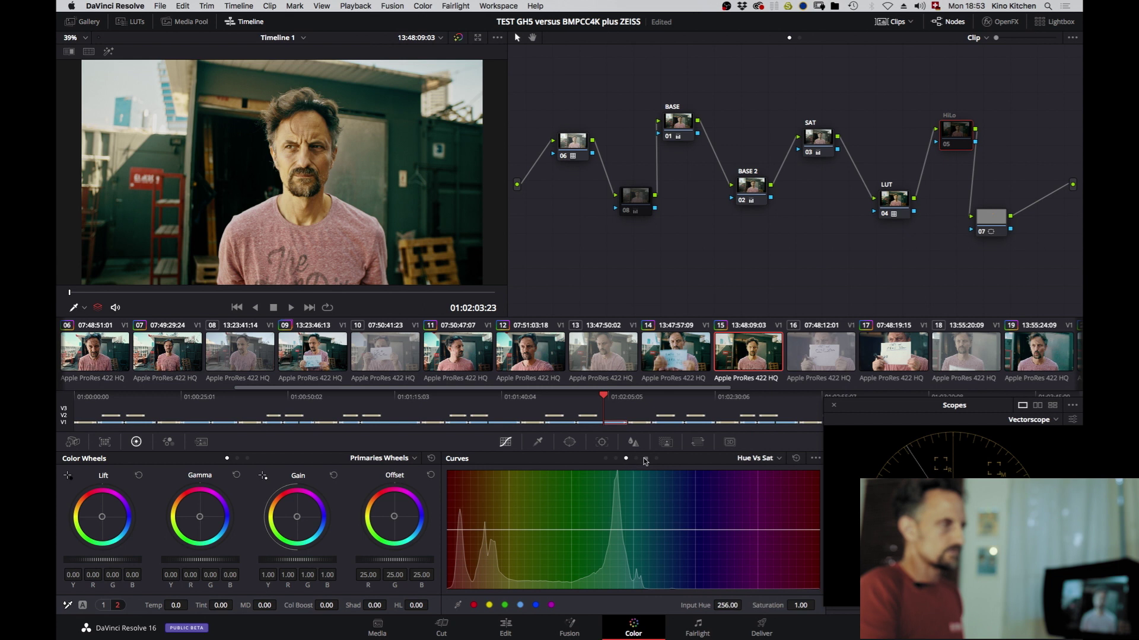
{"action": "left_click", "coordinate": [645, 458]}
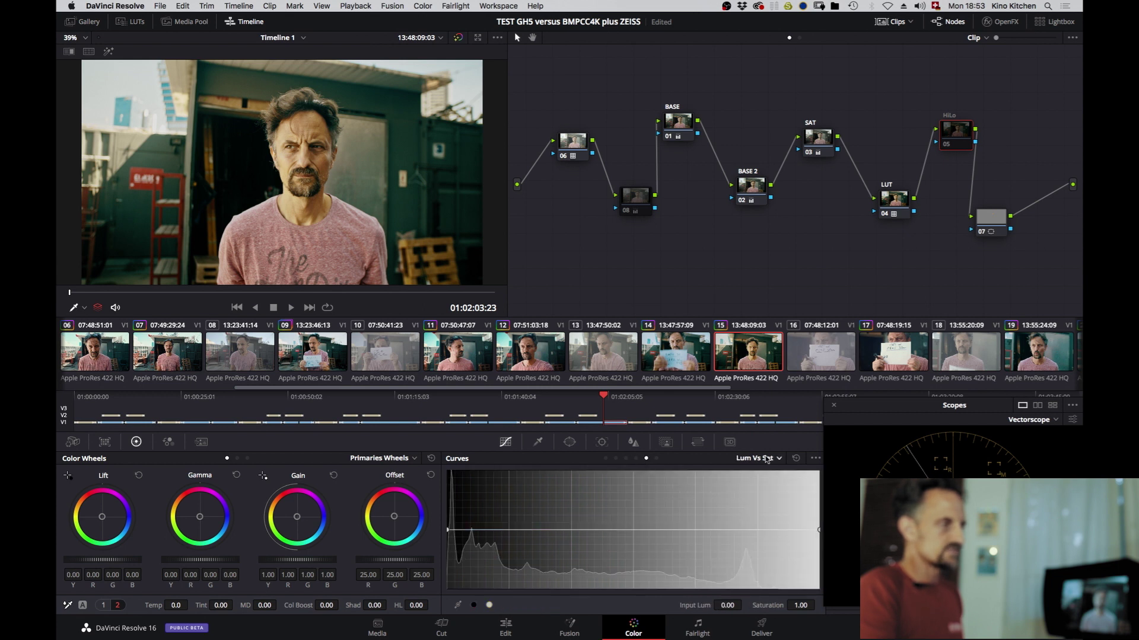
{"action": "left_click", "coordinate": [490, 604]}
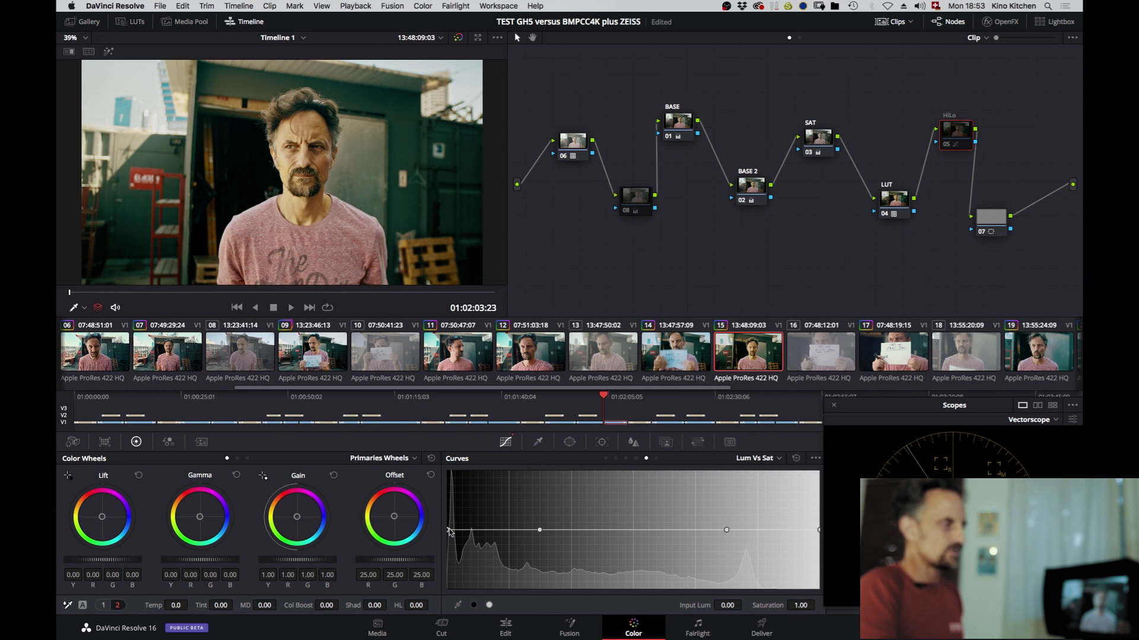
{"action": "left_click_drag", "start_coordinate": [447, 533], "coordinate": [448, 579]}
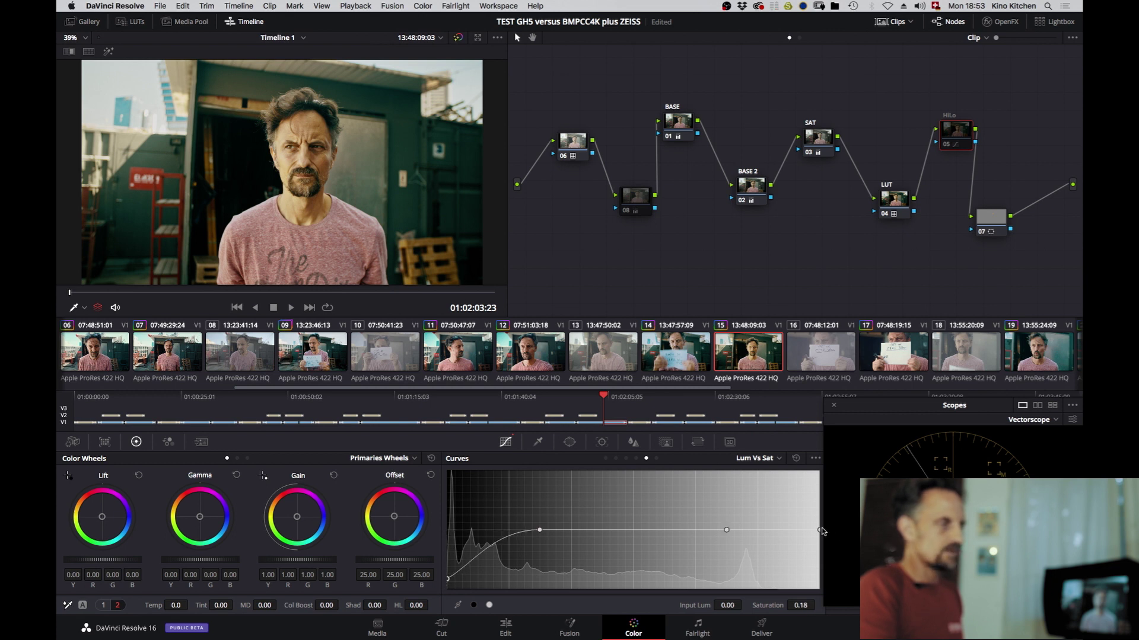
{"action": "left_click_drag", "start_coordinate": [819, 532], "coordinate": [814, 573]}
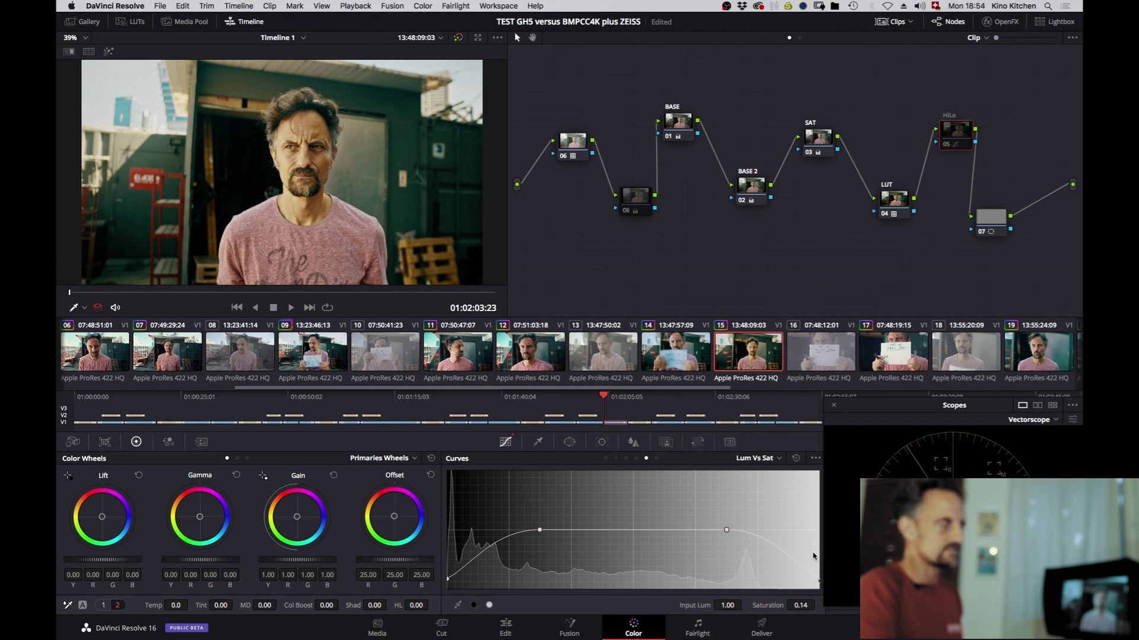
Toggle the HiLo node off to compare, then select node 08.
{"action": "key", "text": "super+d"}
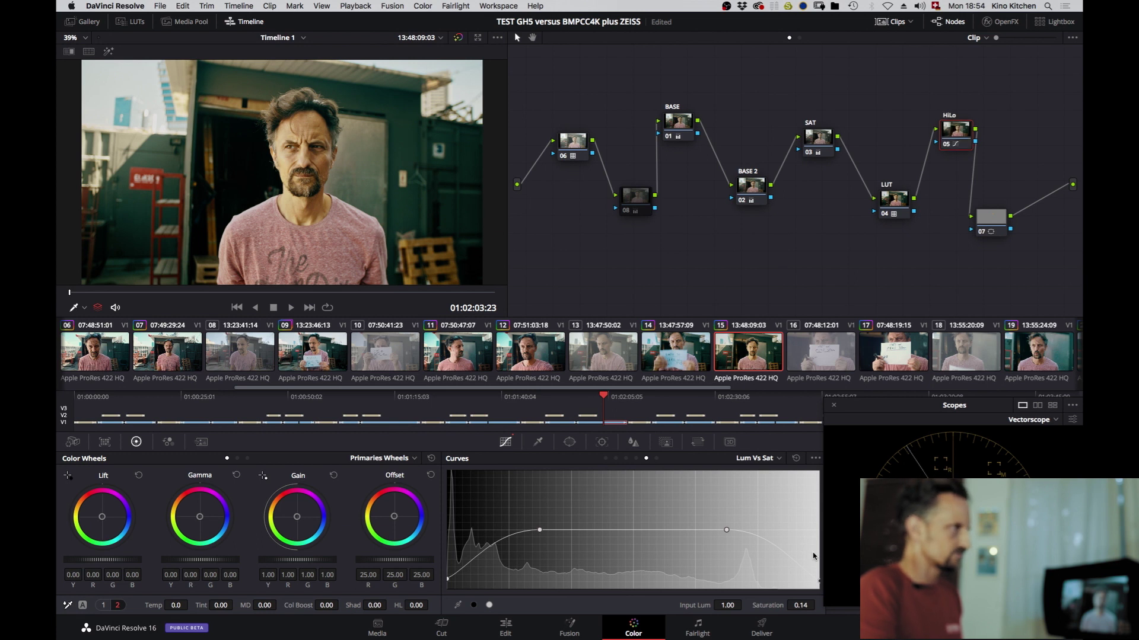
{"action": "key", "text": "super+d"}
{"action": "key", "text": "super+d"}
{"action": "key", "text": "super+d"}
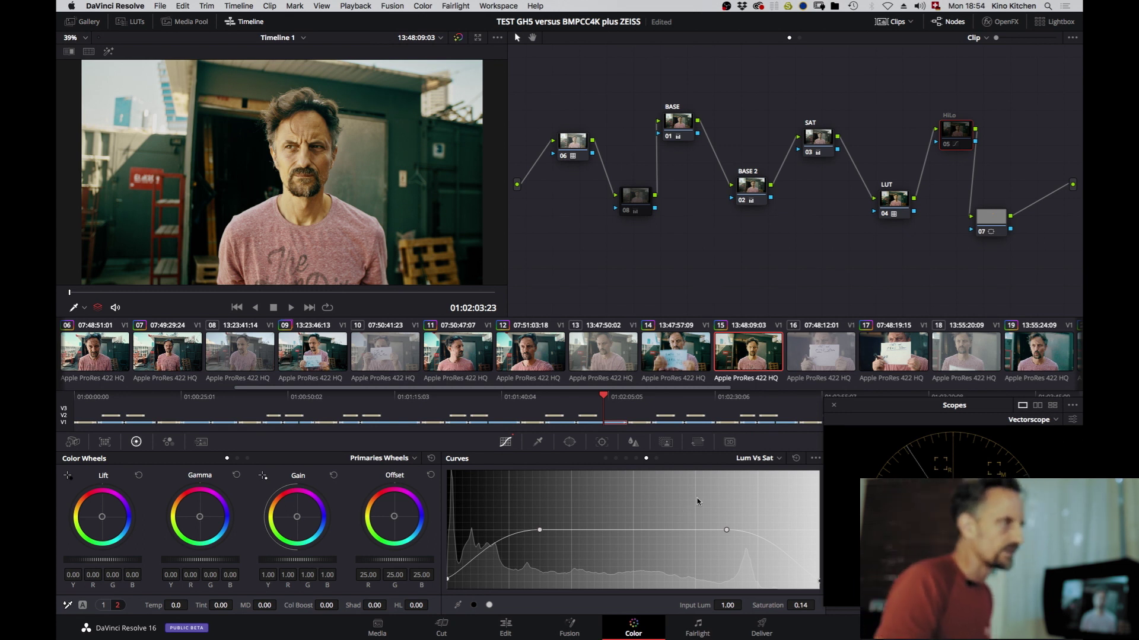
{"action": "left_click", "coordinate": [630, 208]}
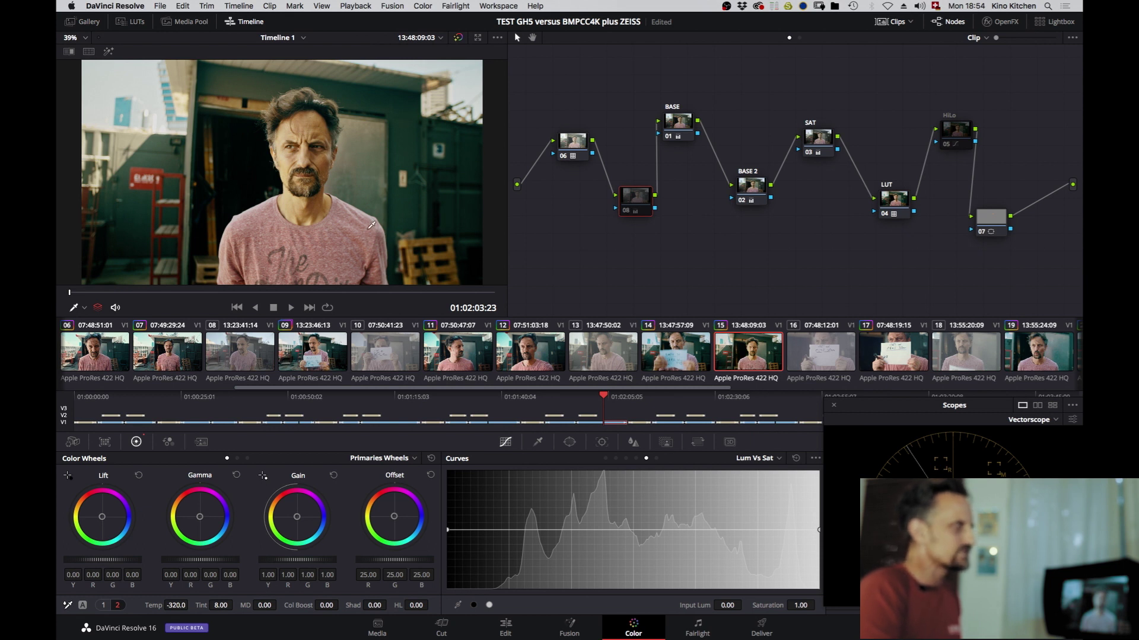
Label node 08 as the WB/Tint node and select it.
{"action": "right_click", "coordinate": [638, 203]}
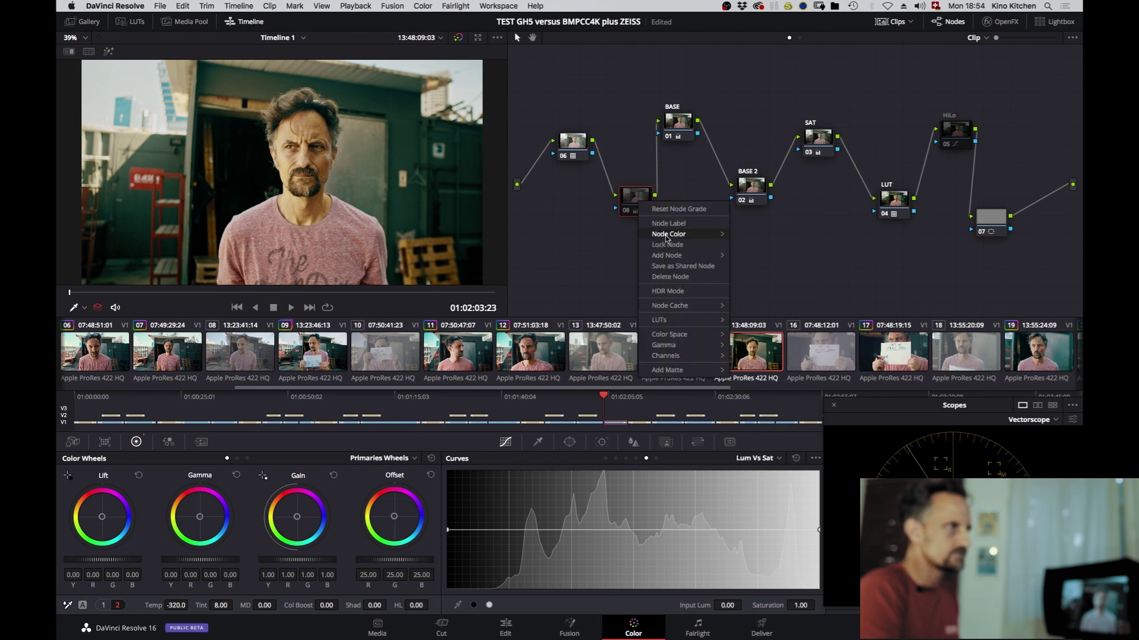
{"action": "key", "text": "Escape"}
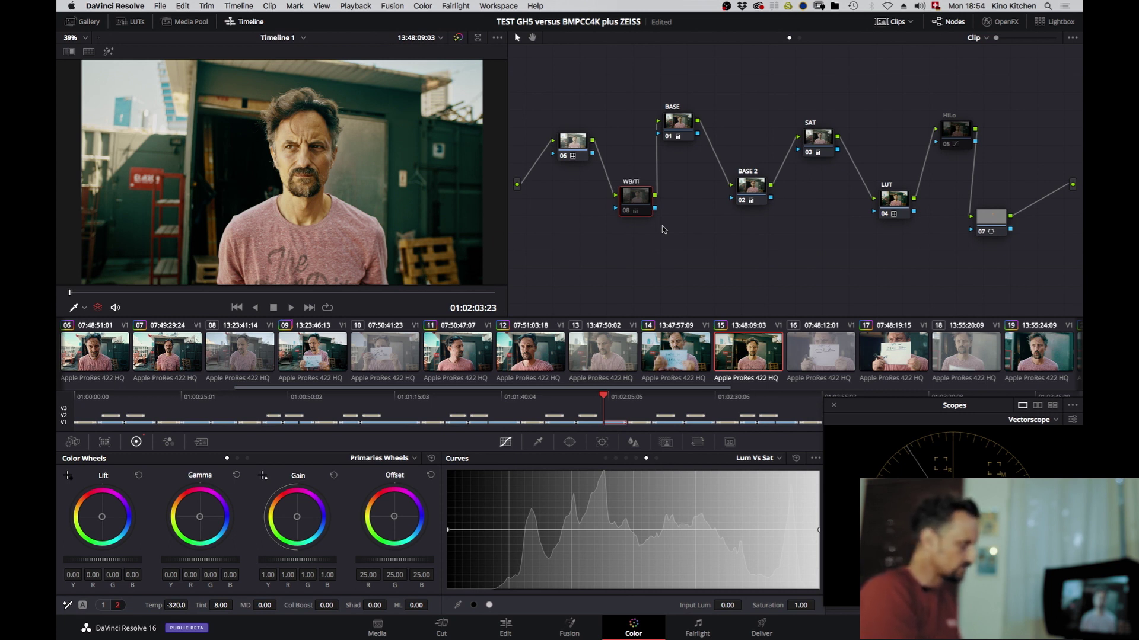
{"action": "type", "text": "t"}
{"action": "key", "text": "Return"}
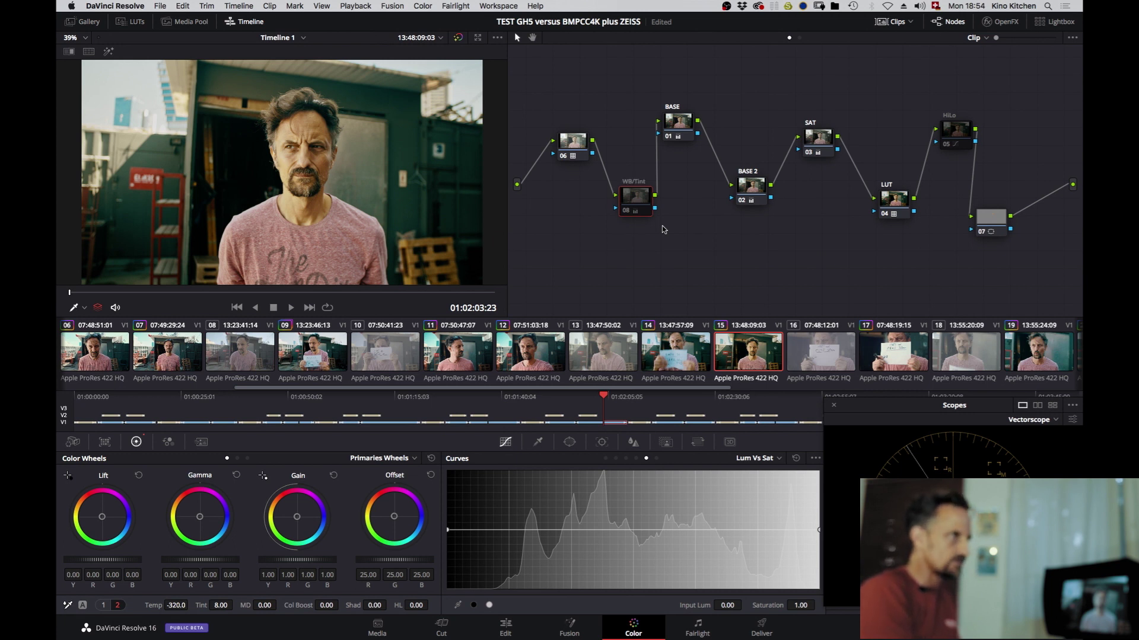
{"action": "left_click", "coordinate": [643, 201]}
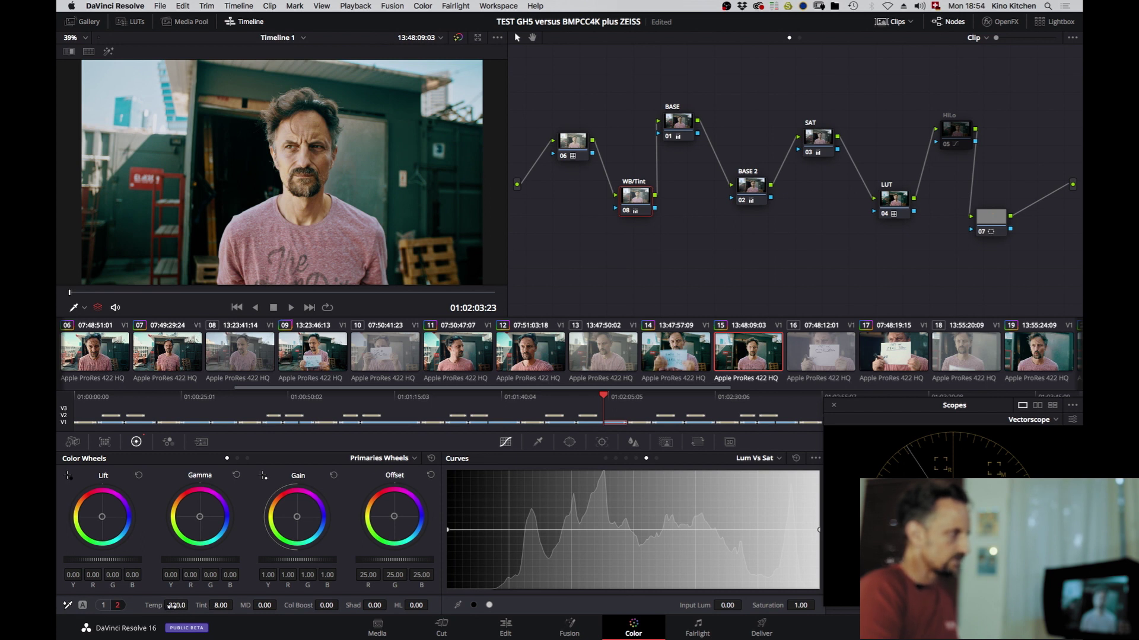
Re-enter the temperature value and drag the tint down to −9.50.
{"action": "left_click_drag", "start_coordinate": [173, 605], "coordinate": [171, 606]}
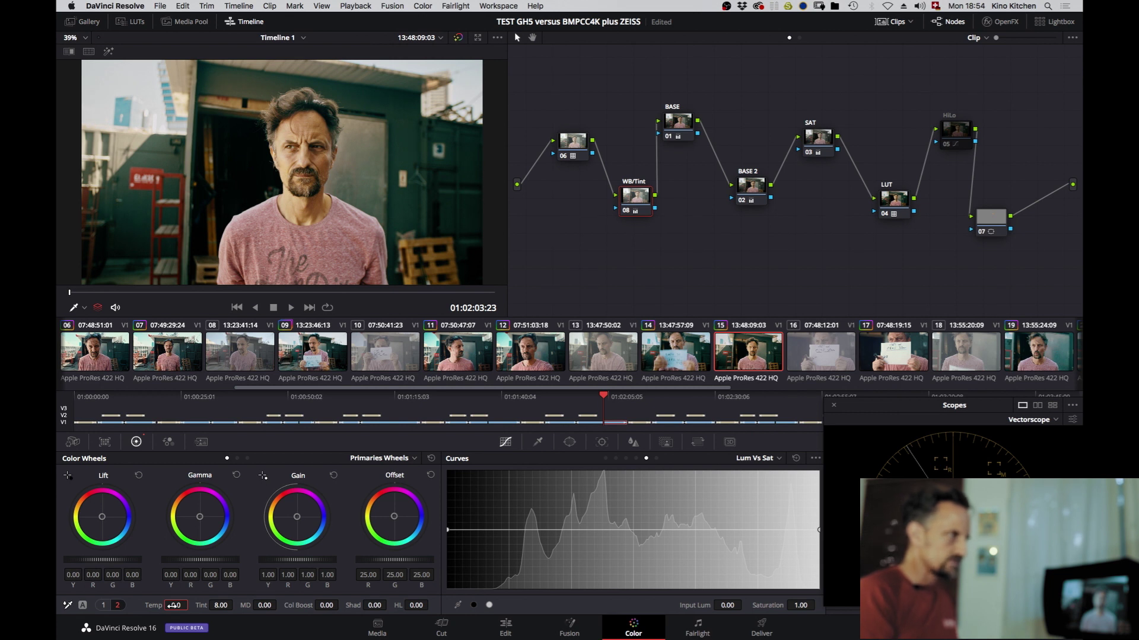
{"action": "double_click", "coordinate": [173, 606]}
{"action": "type", "text": "-230"}
{"action": "key", "text": "Return"}
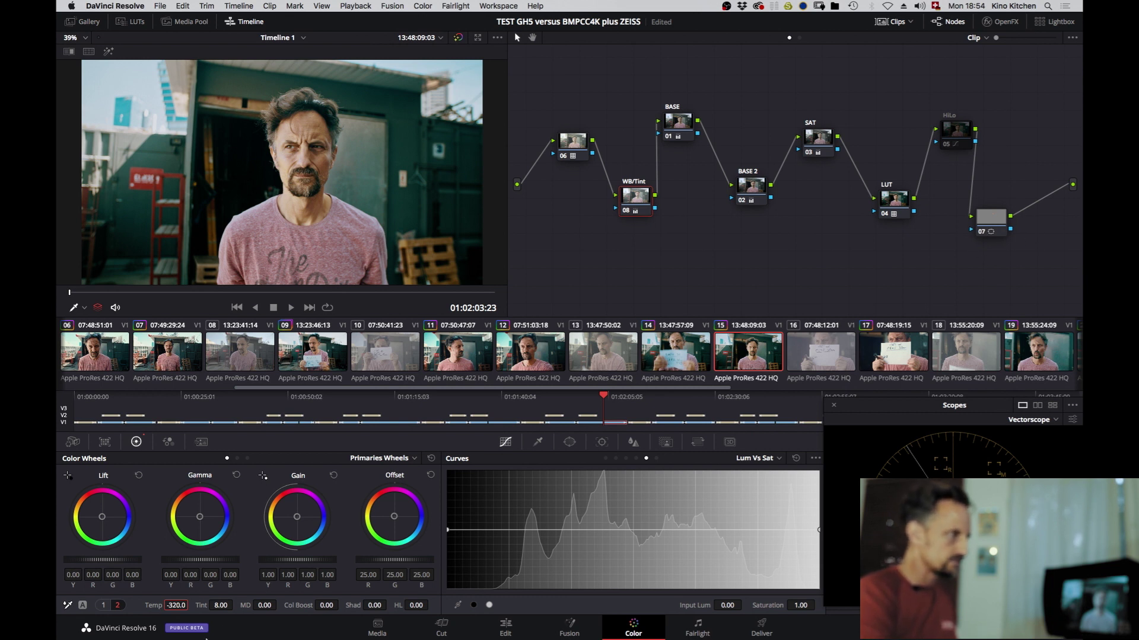
{"action": "left_click", "coordinate": [220, 605]}
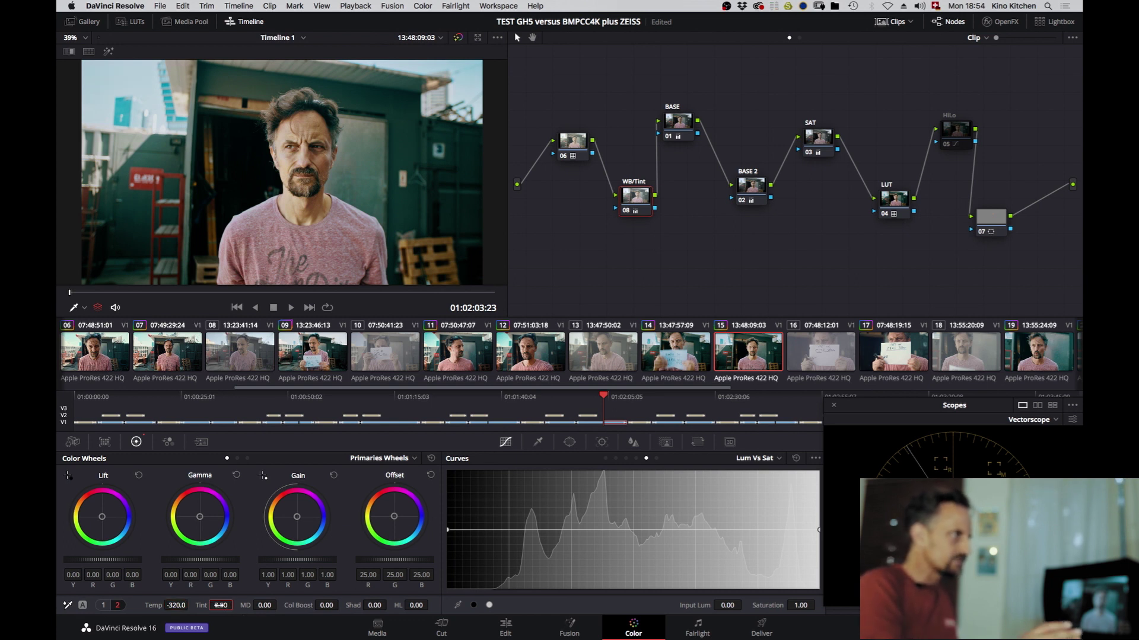
{"action": "left_click_drag", "start_coordinate": [221, 605], "coordinate": [217, 605]}
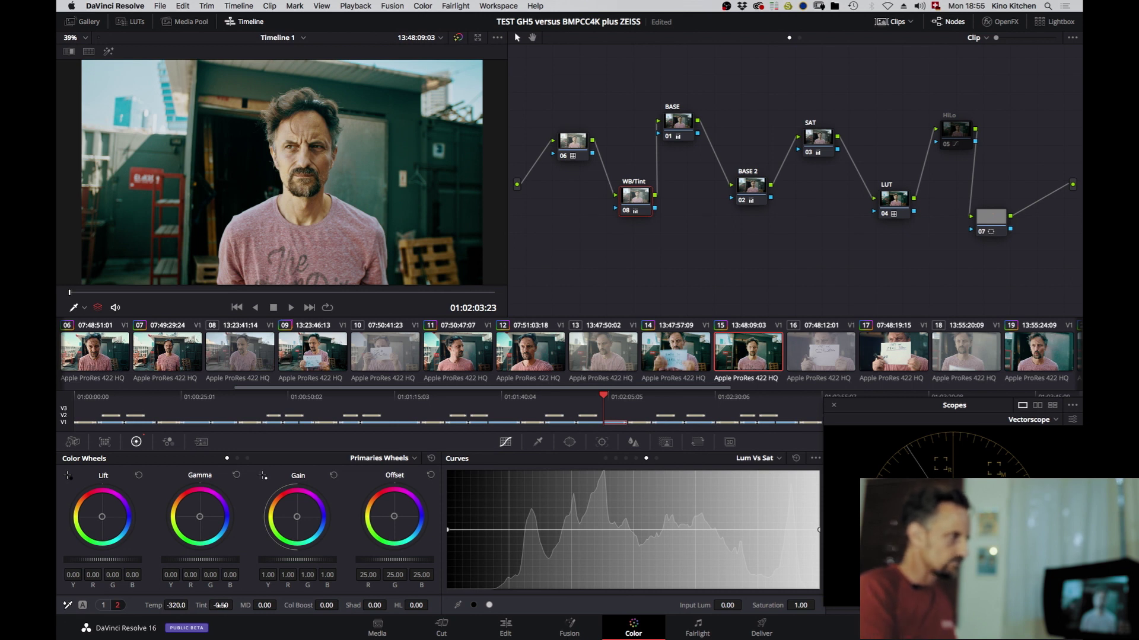
Re-enable the LUT node in clip 12's grade and compare it side by side with clip 15.
{"action": "left_click", "coordinate": [221, 605]}
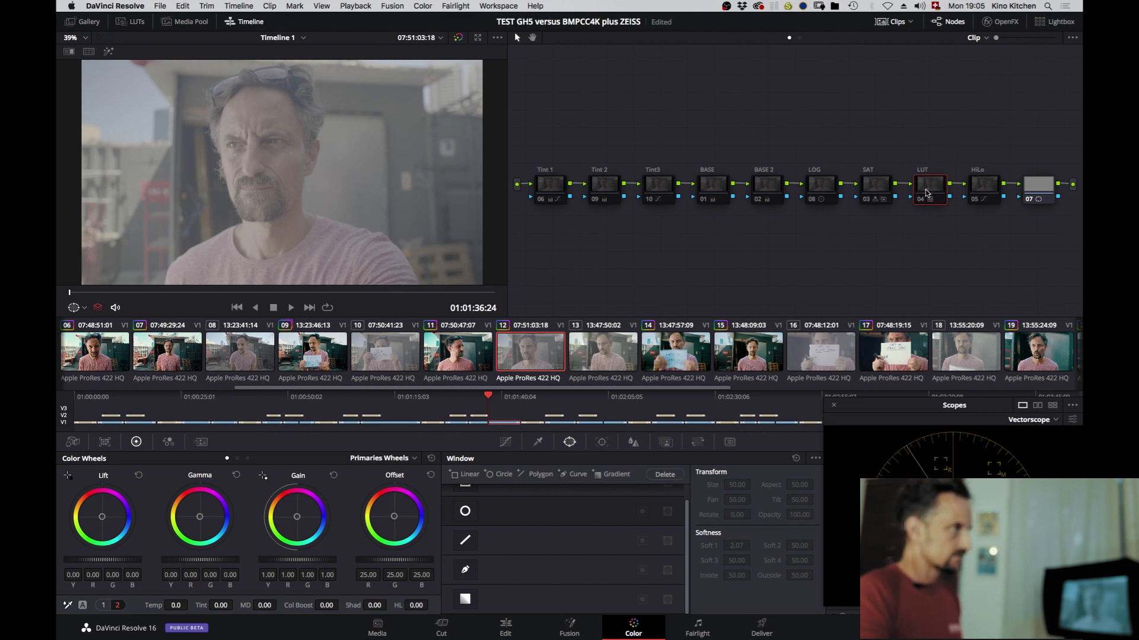
{"action": "left_click", "coordinate": [926, 193]}
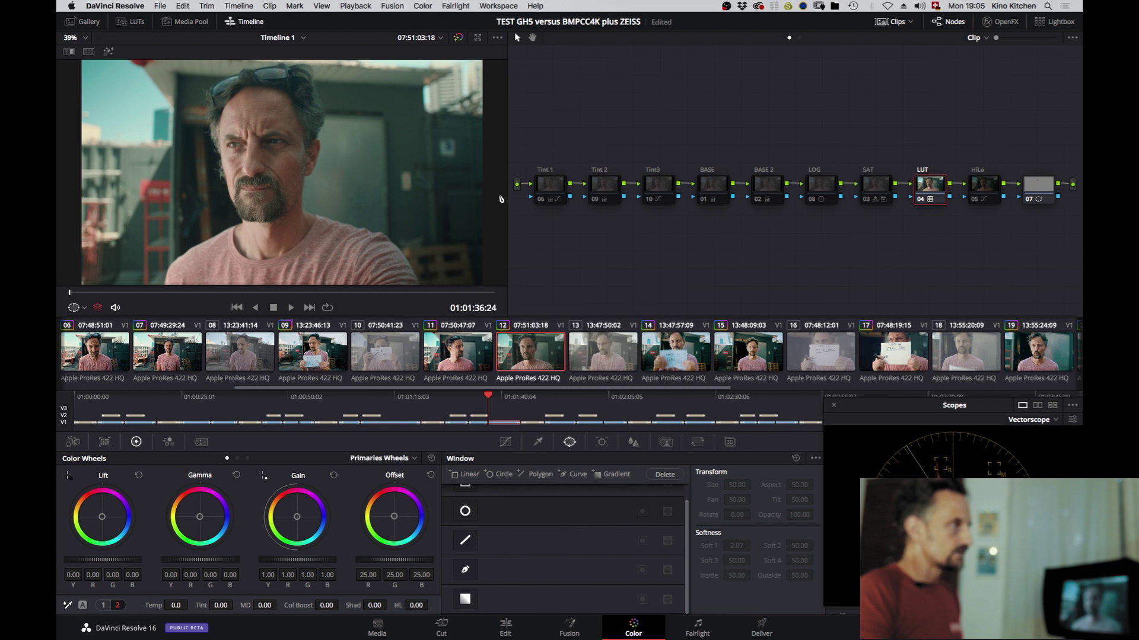
{"action": "mouse_move", "coordinate": [507, 194]}
{"action": "left_mouse_down"}
{"action": "mouse_move", "coordinate": [522, 194]}
{"action": "mouse_move", "coordinate": [508, 194]}
{"action": "left_mouse_up"}
{"action": "key", "text": "super+alt+w"}
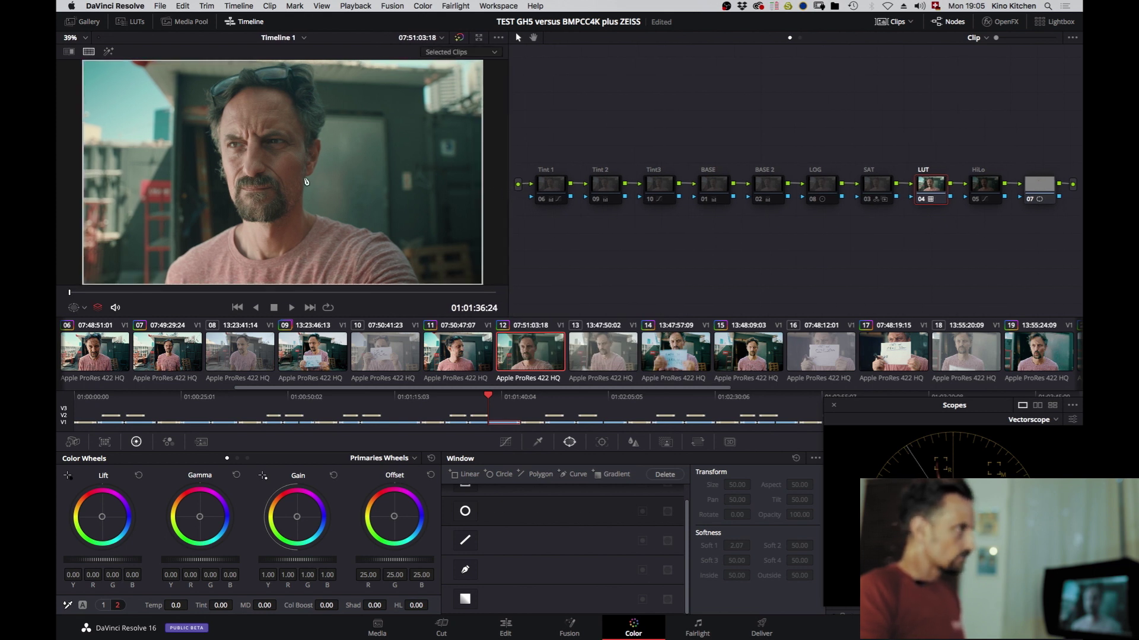
{"action": "left_click", "coordinate": [726, 360], "text": "super"}
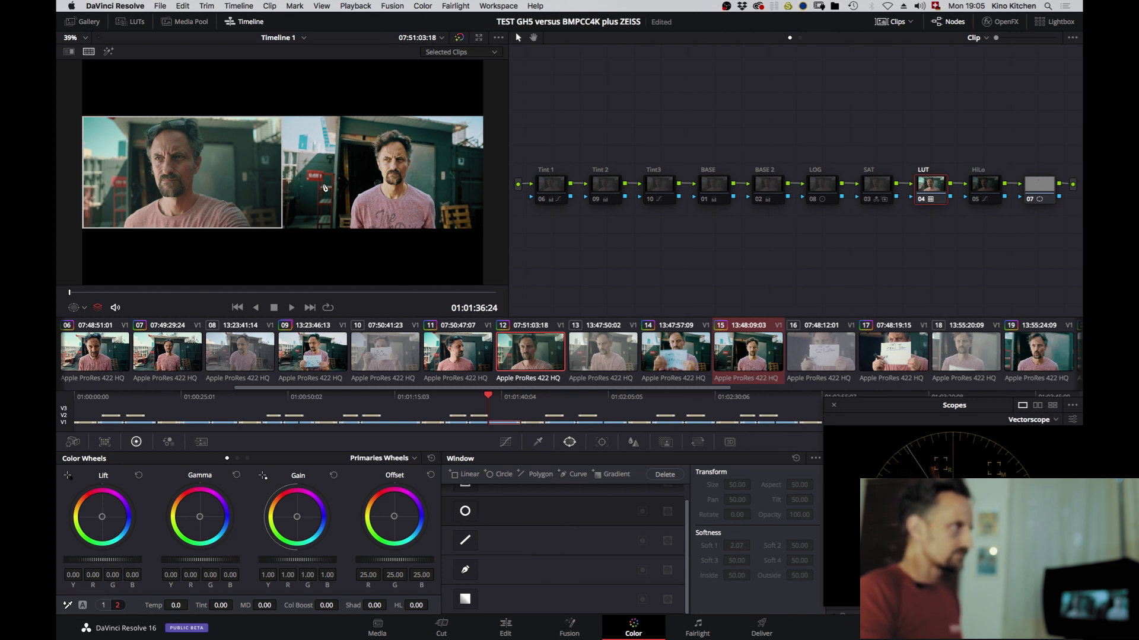
{"action": "key", "text": "super+alt+w"}
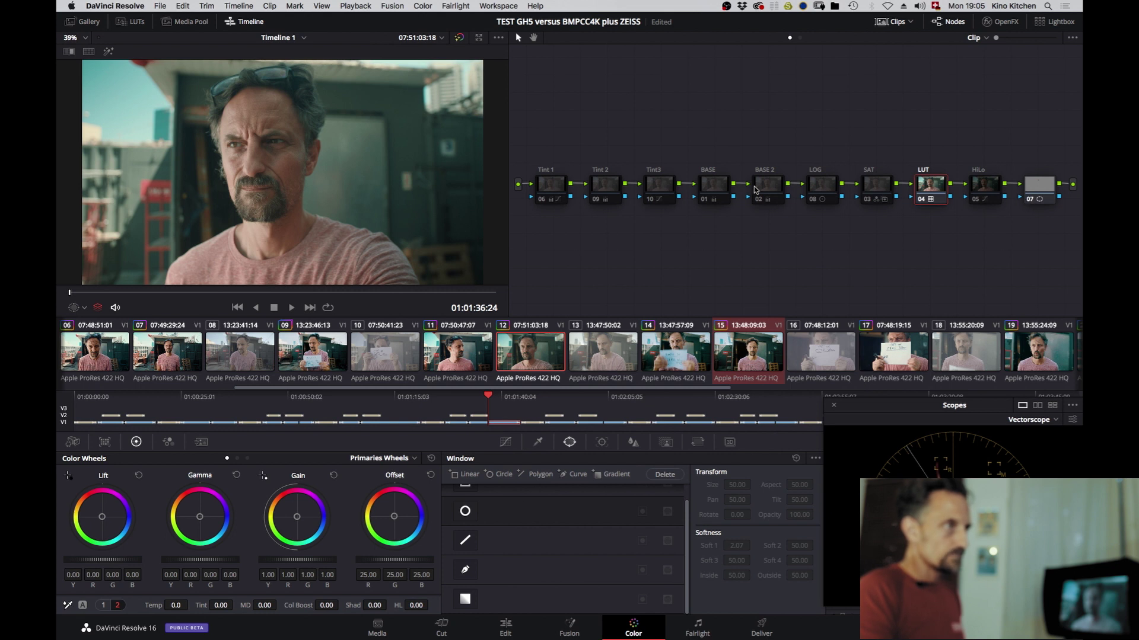
Toggle the BASE node off and on while checking its contribution on the RGB parade.
{"action": "left_click", "coordinate": [713, 185]}
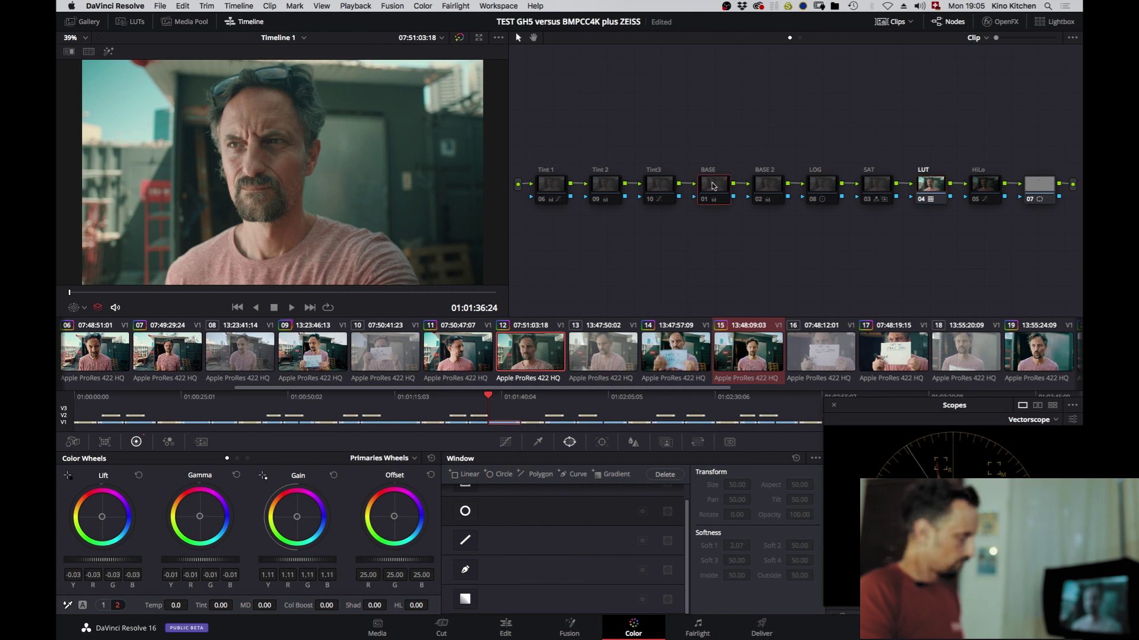
{"action": "key", "text": "super+d"}
{"action": "key", "text": "super+d"}
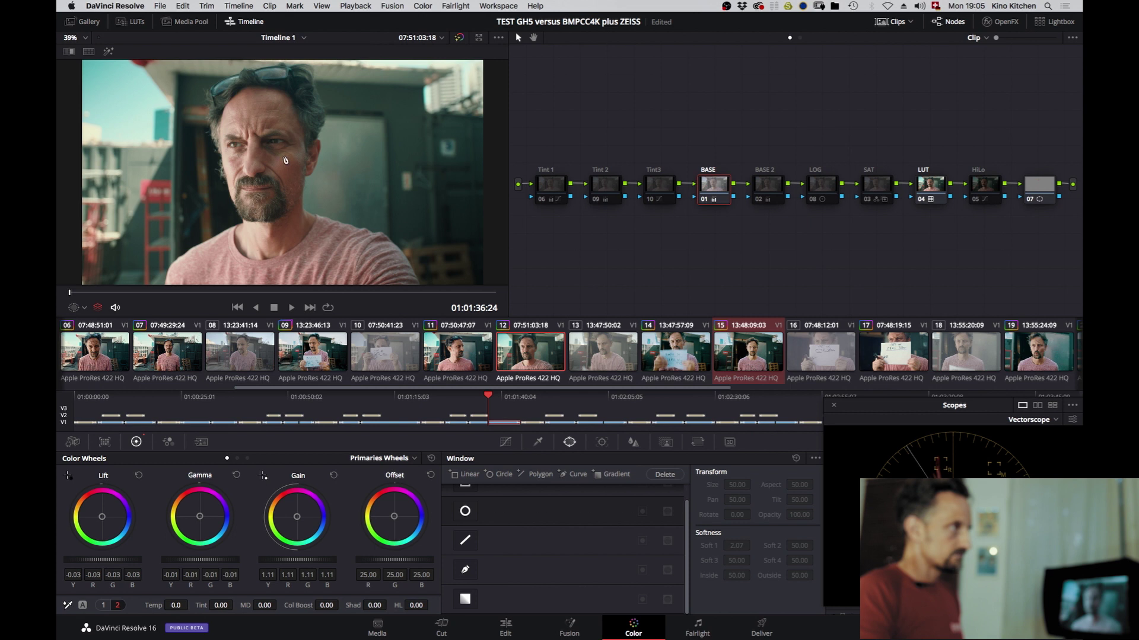
{"action": "left_click", "coordinate": [1041, 421]}
{"action": "left_click", "coordinate": [1029, 437]}
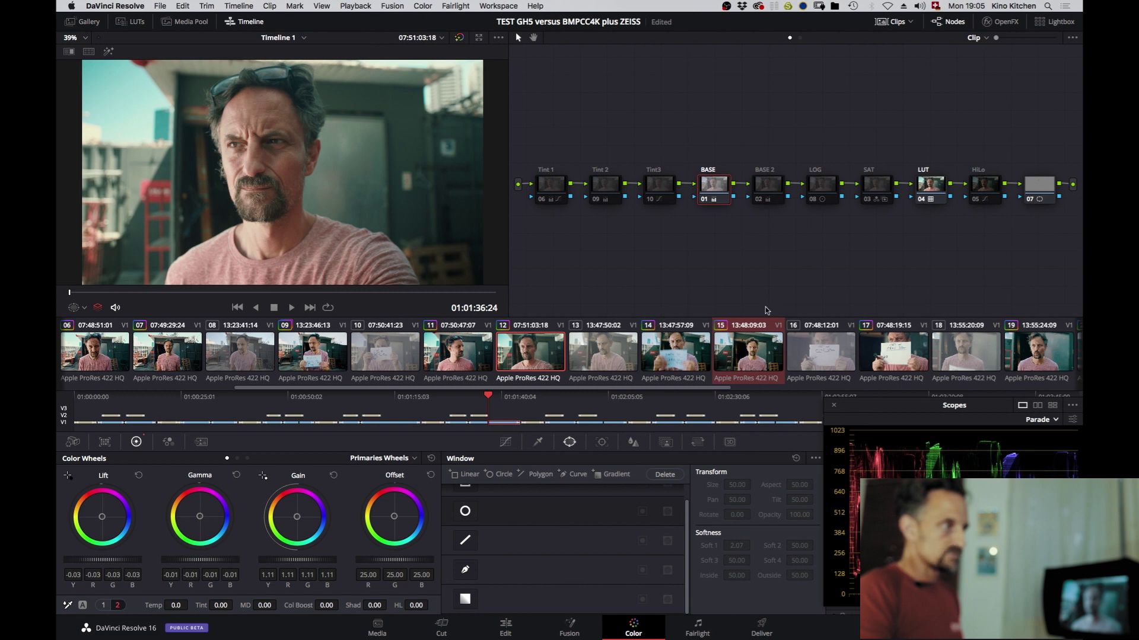
Return the scope to the vectorscope and enable the BASE 2 node.
{"action": "left_click", "coordinate": [1043, 417]}
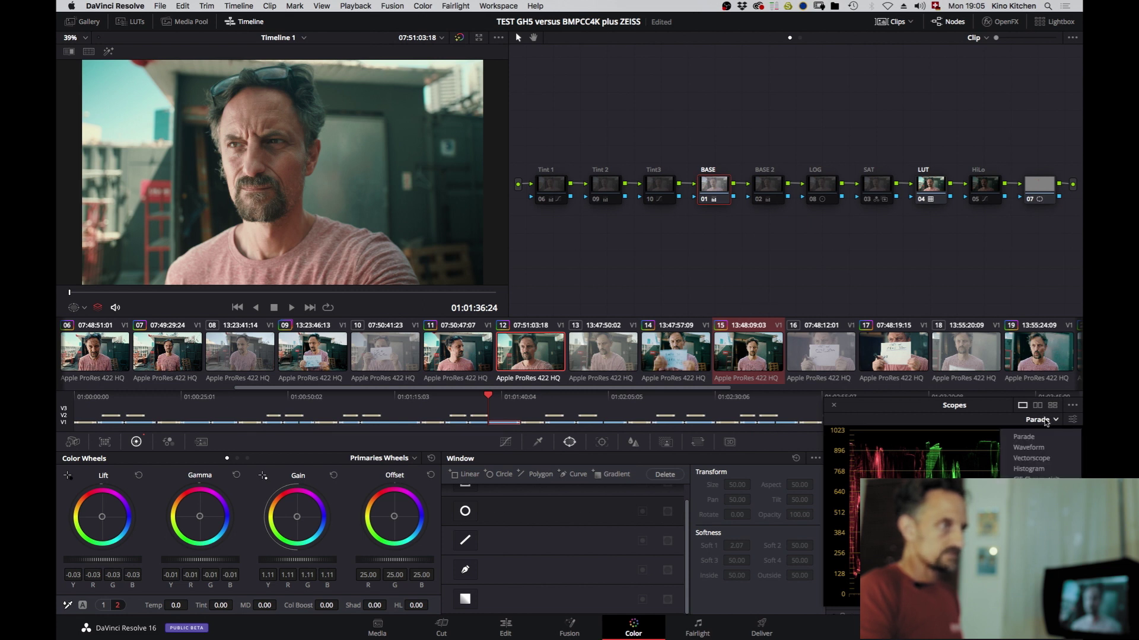
{"action": "left_click", "coordinate": [1039, 462]}
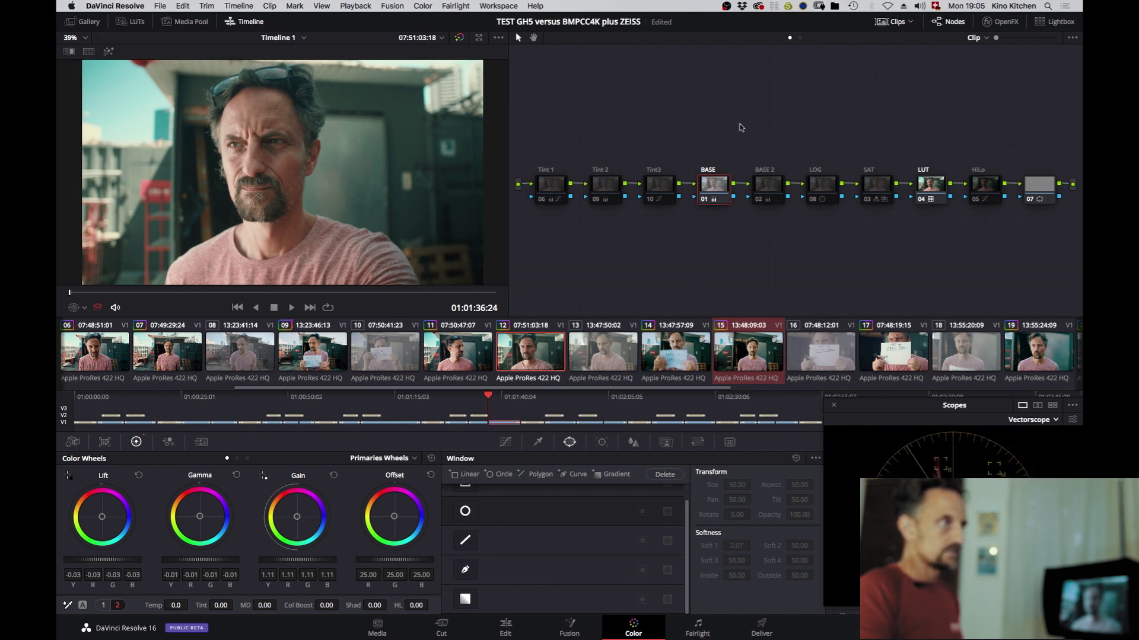
{"action": "left_click", "coordinate": [771, 188]}
{"action": "key", "text": "ctrl+d"}
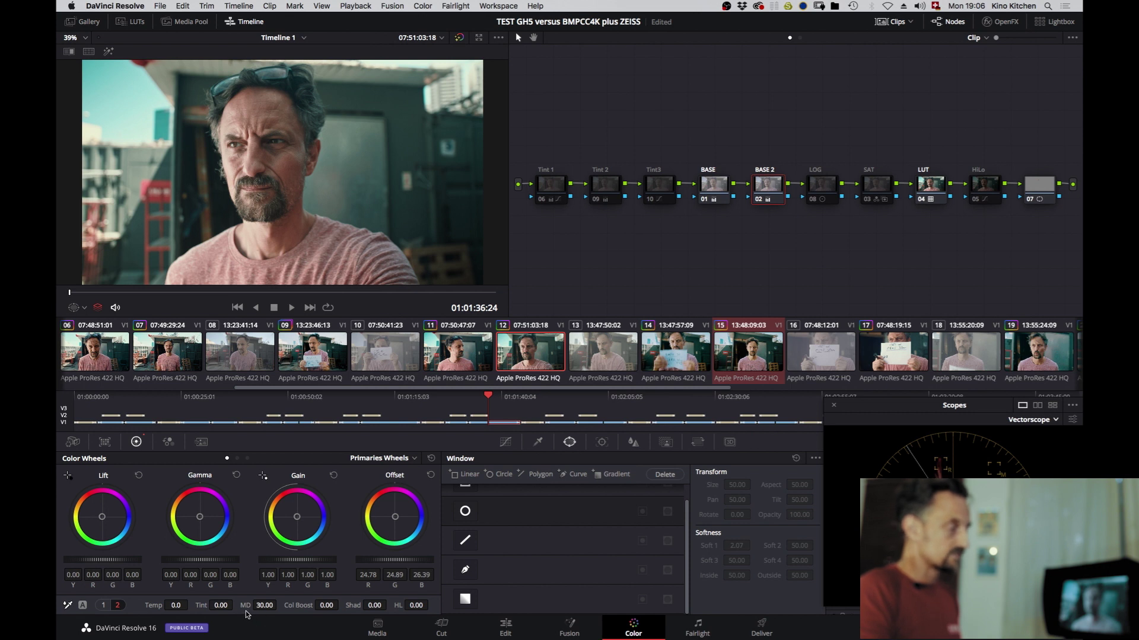
Select and enable the LOG node while viewing clip 12 beside clip 15.
{"action": "left_click", "coordinate": [824, 189]}
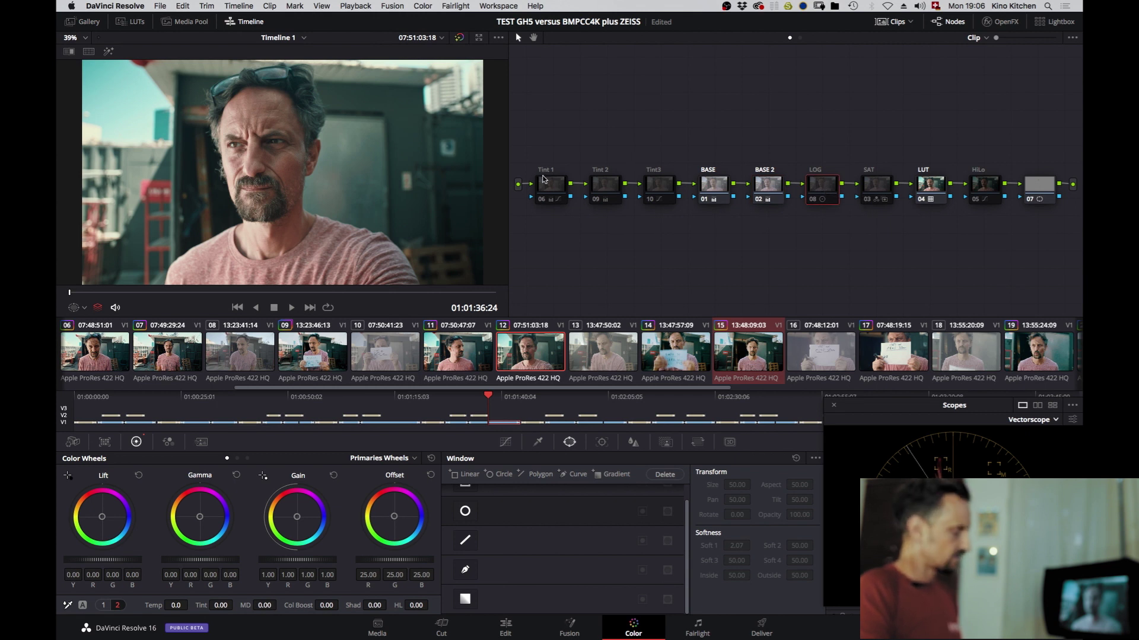
{"action": "key", "text": "super+alt+w"}
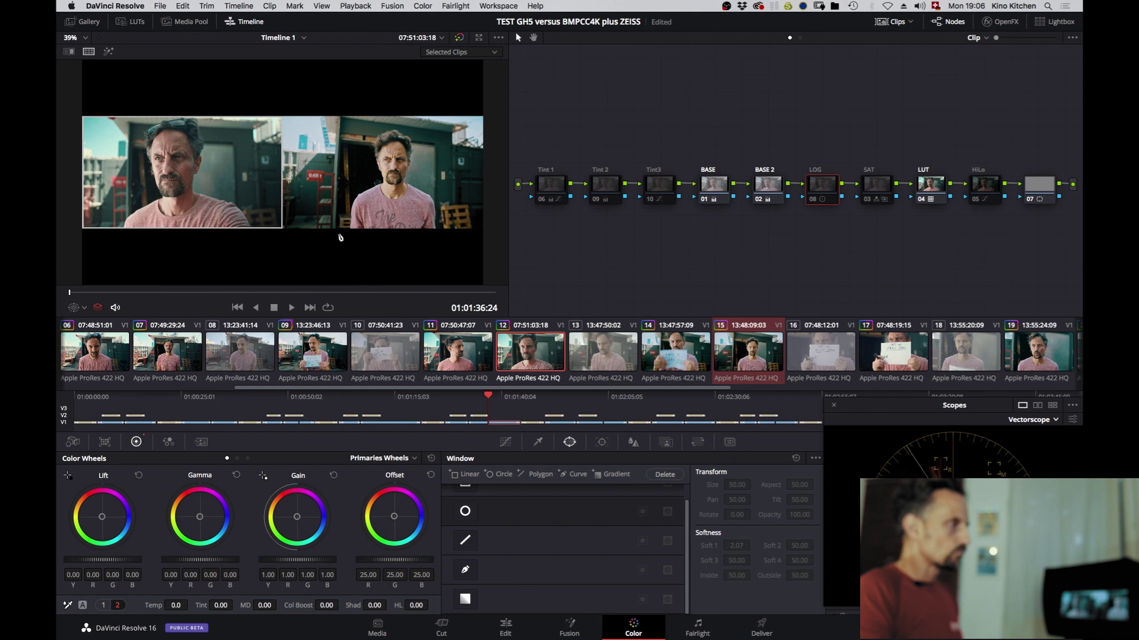
{"action": "left_click", "coordinate": [828, 195]}
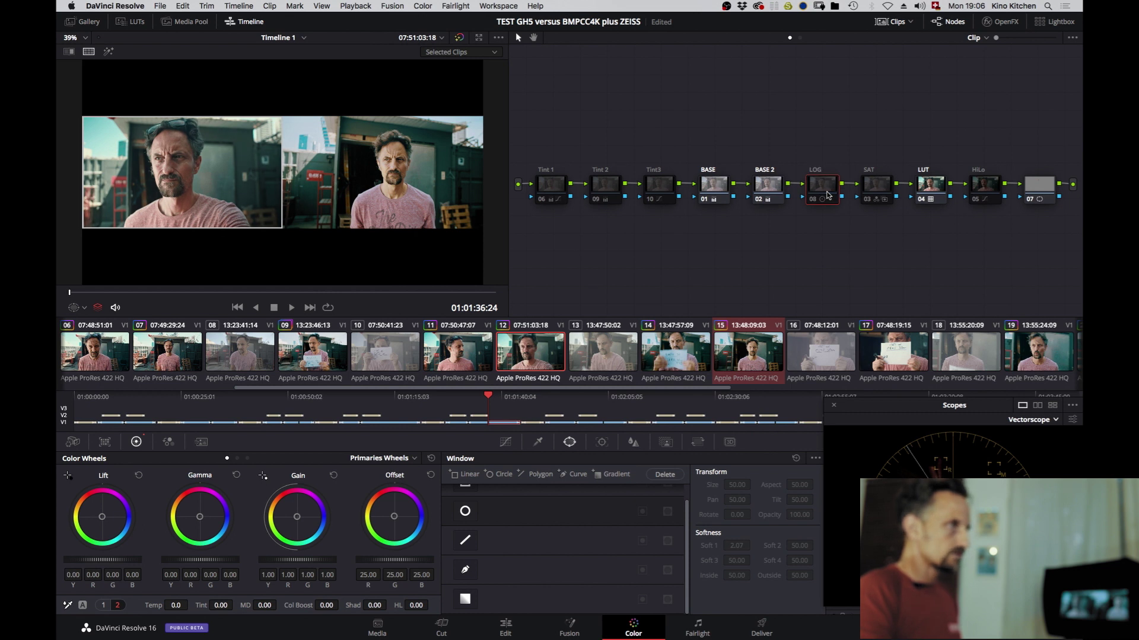
Switch the primary wheels to Log mode and disable Tint 1, comparing against clip 15.
{"action": "left_click", "coordinate": [400, 458]}
{"action": "left_click", "coordinate": [394, 496]}
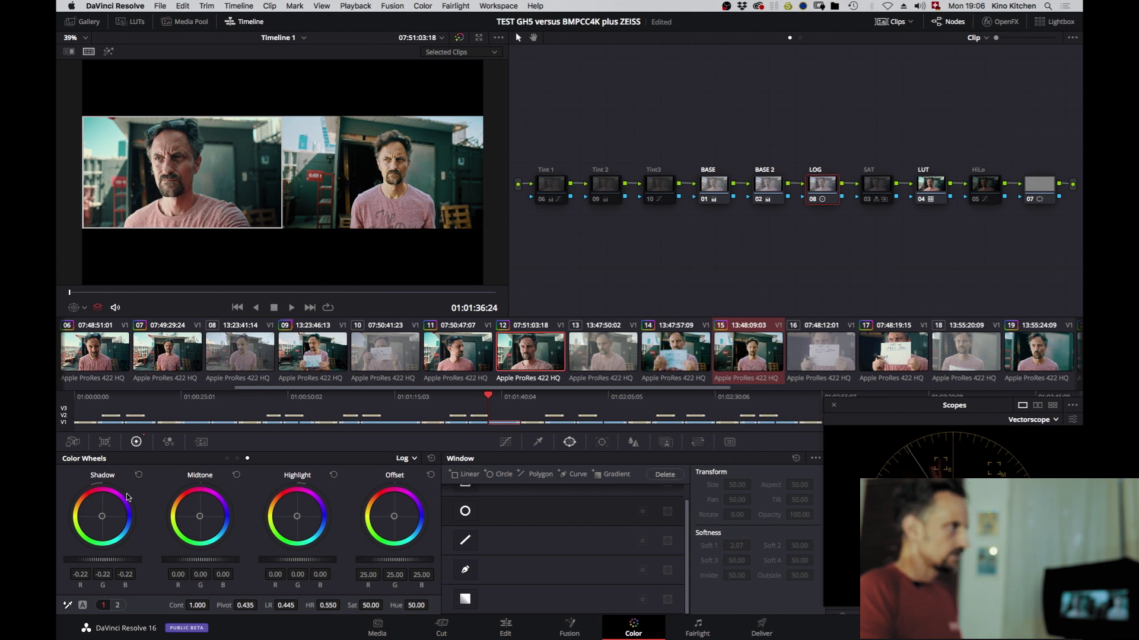
{"action": "key", "text": "alt+super+w"}
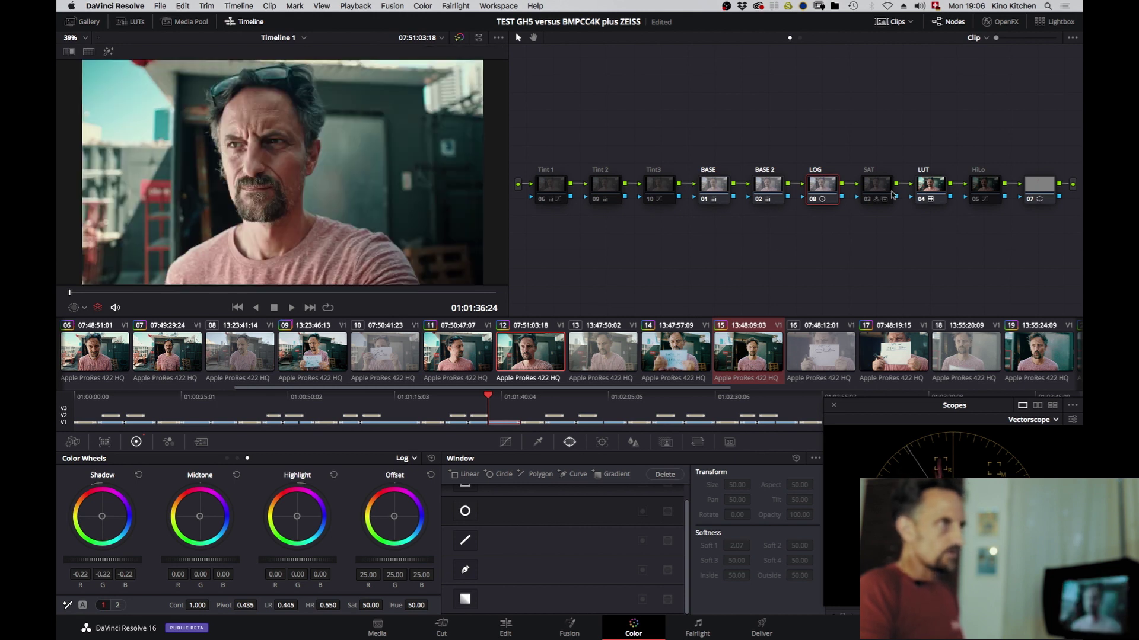
{"action": "left_click", "coordinate": [554, 184]}
{"action": "key", "text": "alt+super+w"}
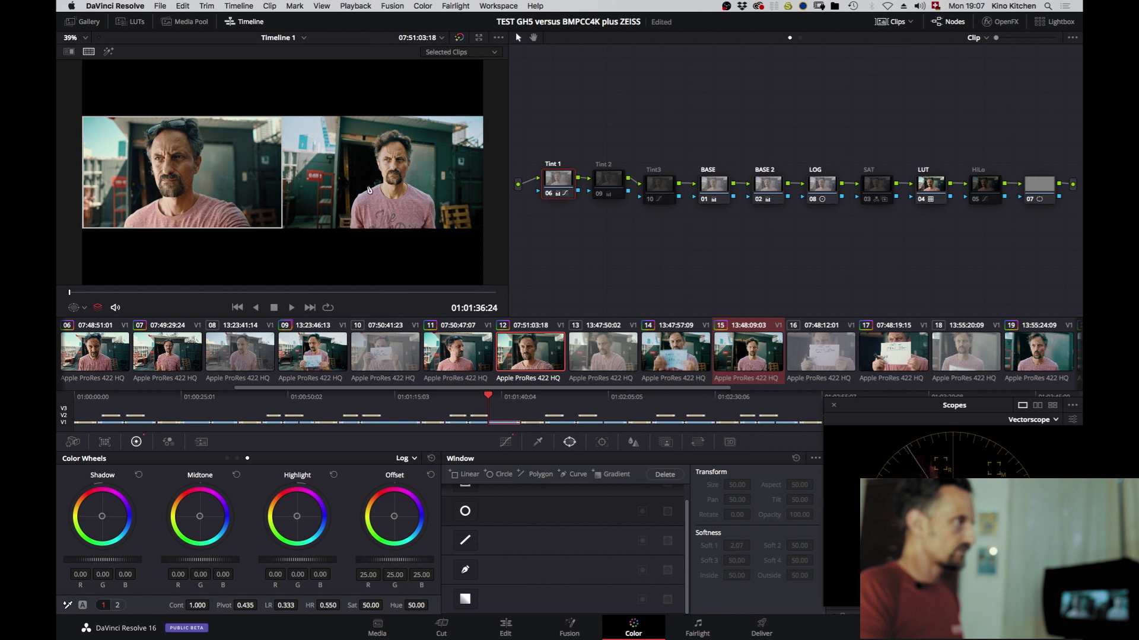
{"action": "key", "text": "super+d"}
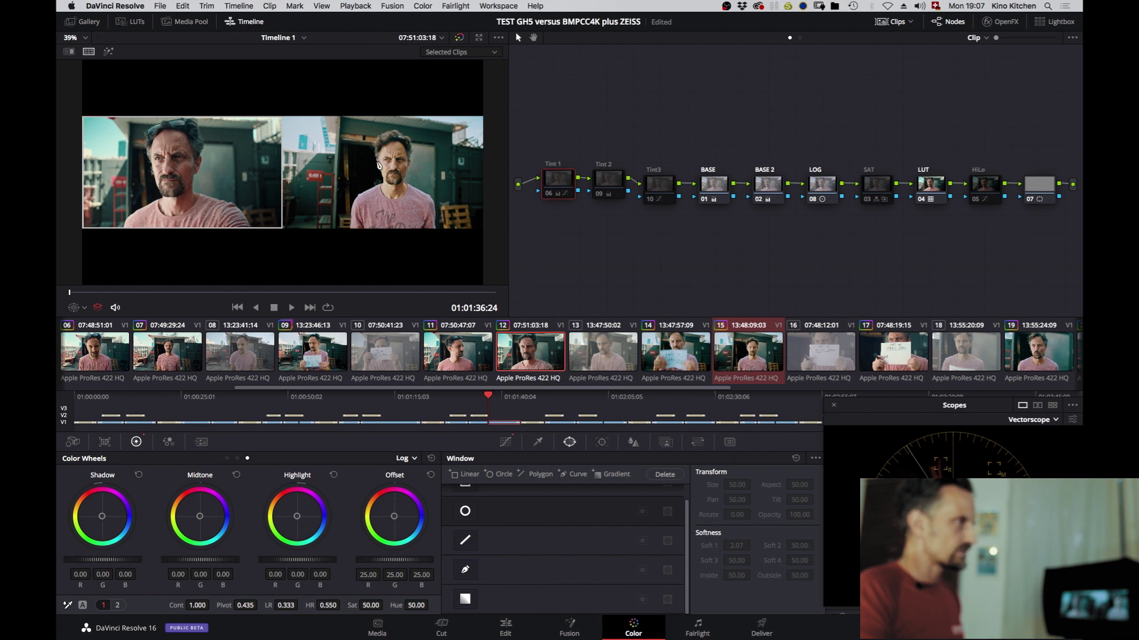
{"action": "key", "text": "super+d"}
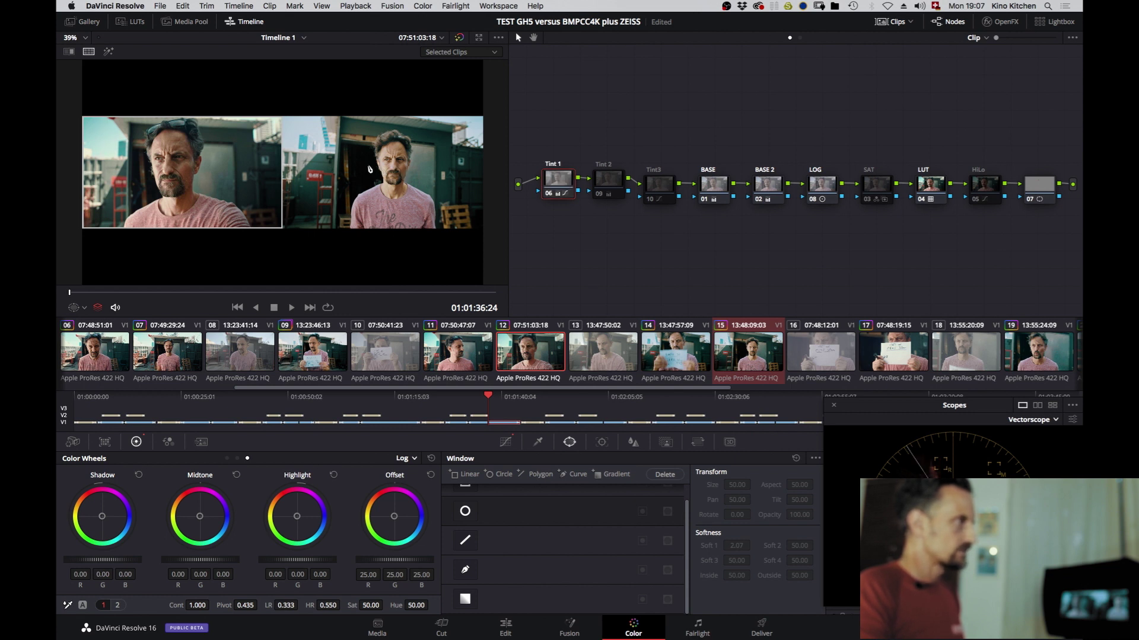
{"action": "key", "text": "ctrl+alt+w"}
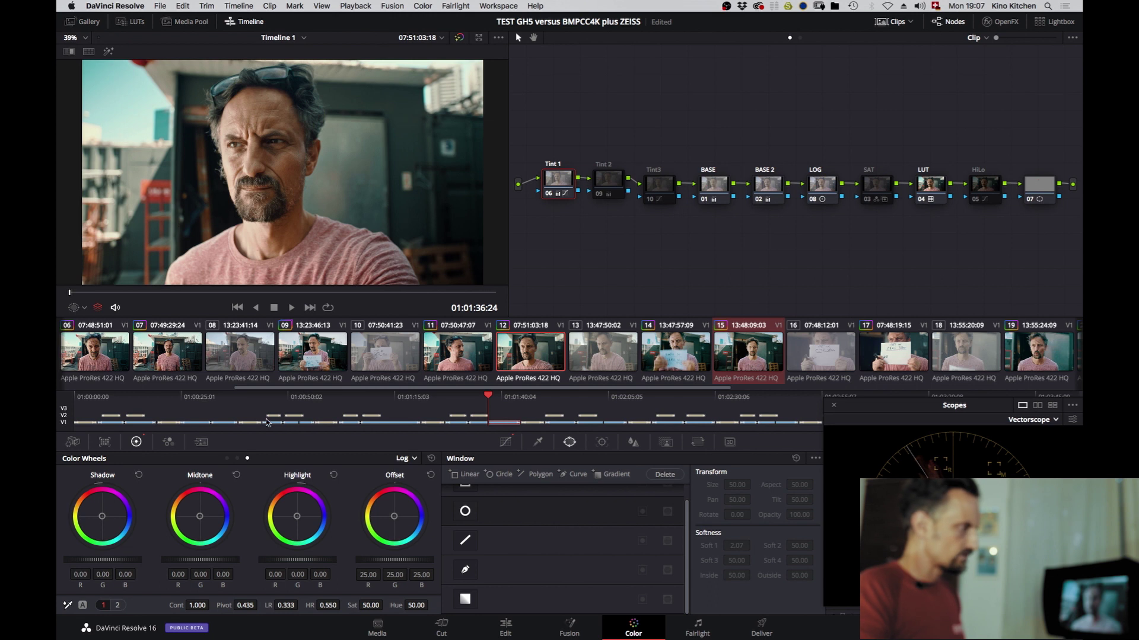
{"action": "left_click", "coordinate": [123, 605]}
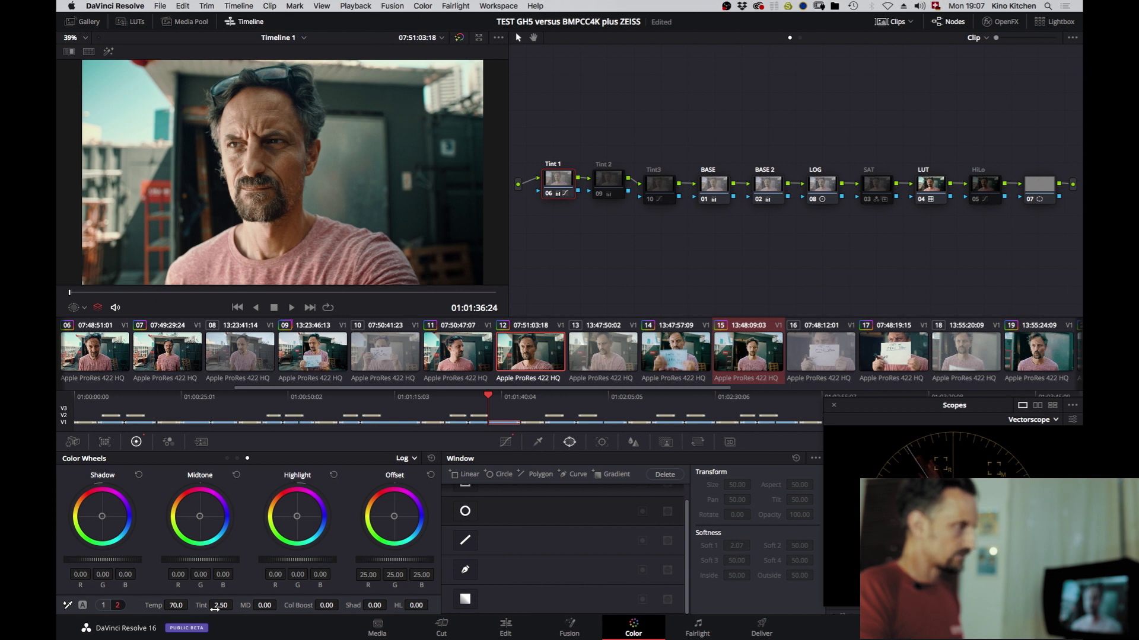
{"action": "left_click", "coordinate": [505, 443]}
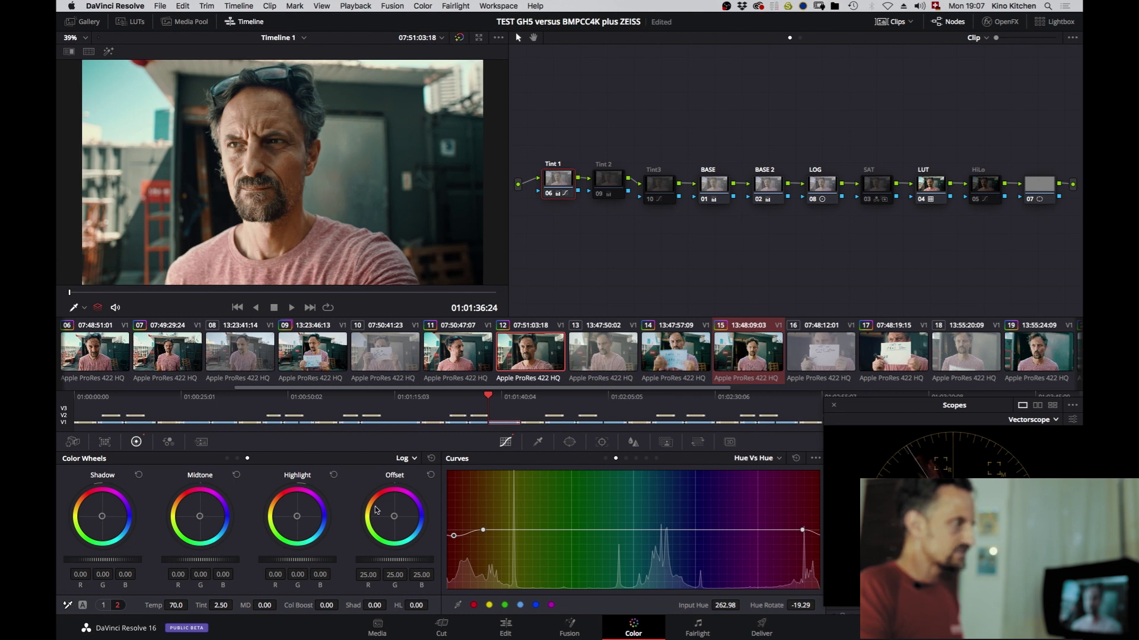
{"action": "left_click_drag", "start_coordinate": [455, 538], "coordinate": [455, 538]}
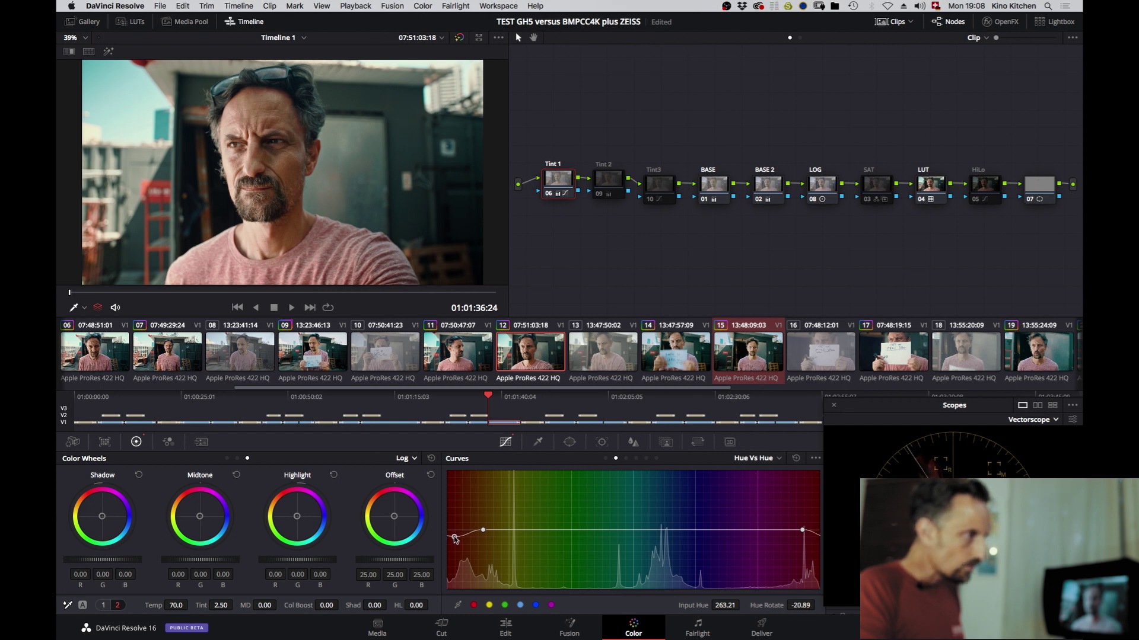
{"action": "left_click", "coordinate": [795, 460]}
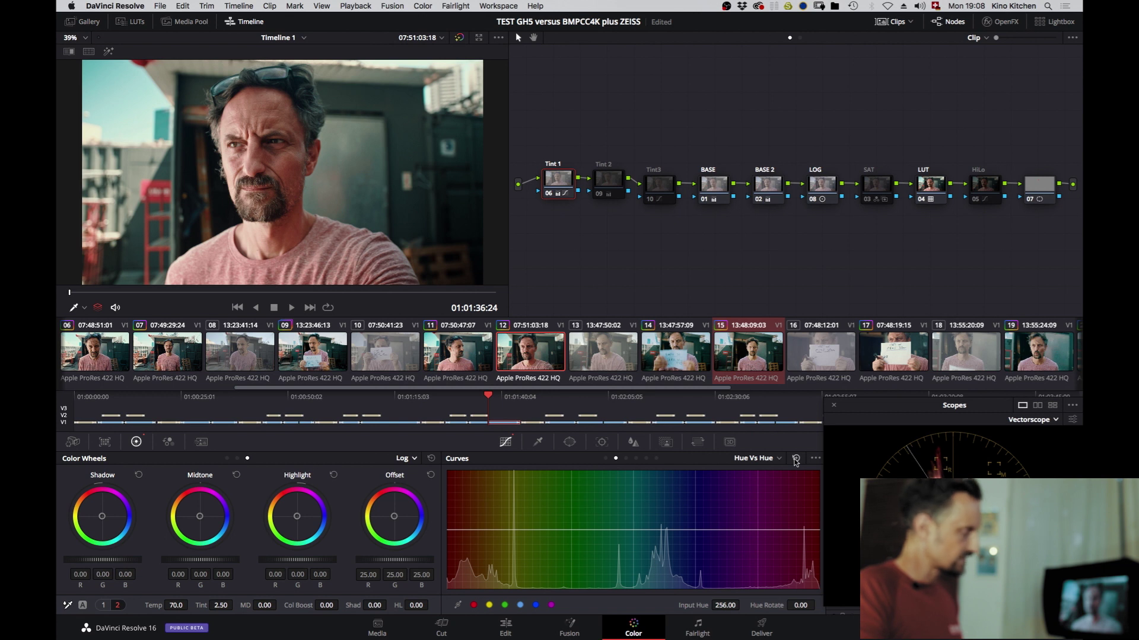
{"action": "key", "text": "ctrl+d"}
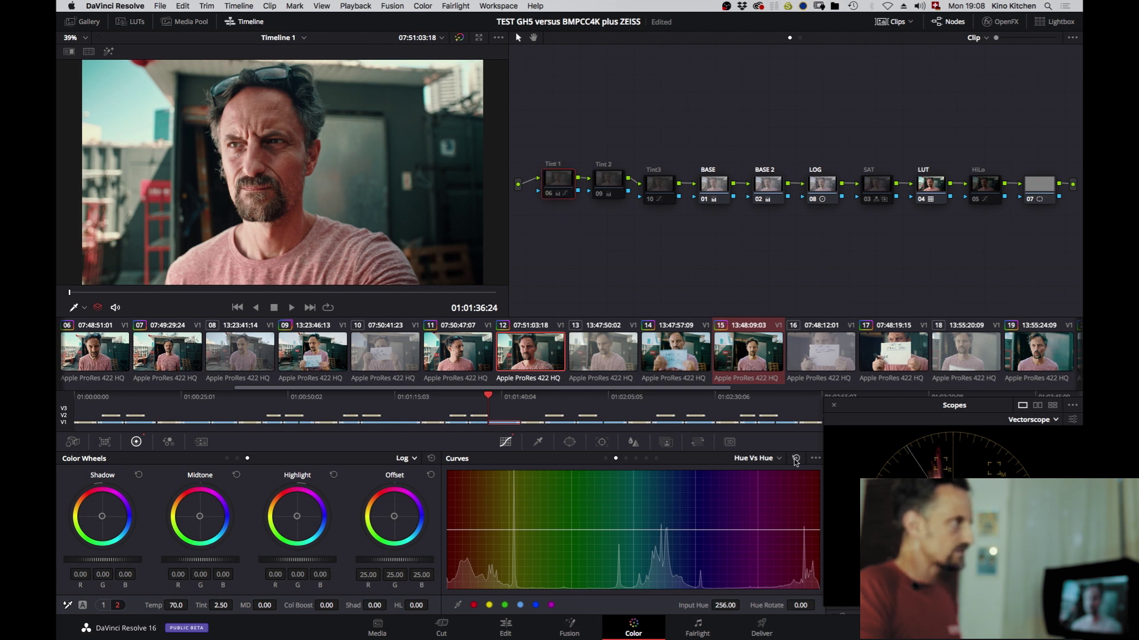
{"action": "left_click", "coordinate": [551, 193]}
{"action": "key", "text": "ctrl+z"}
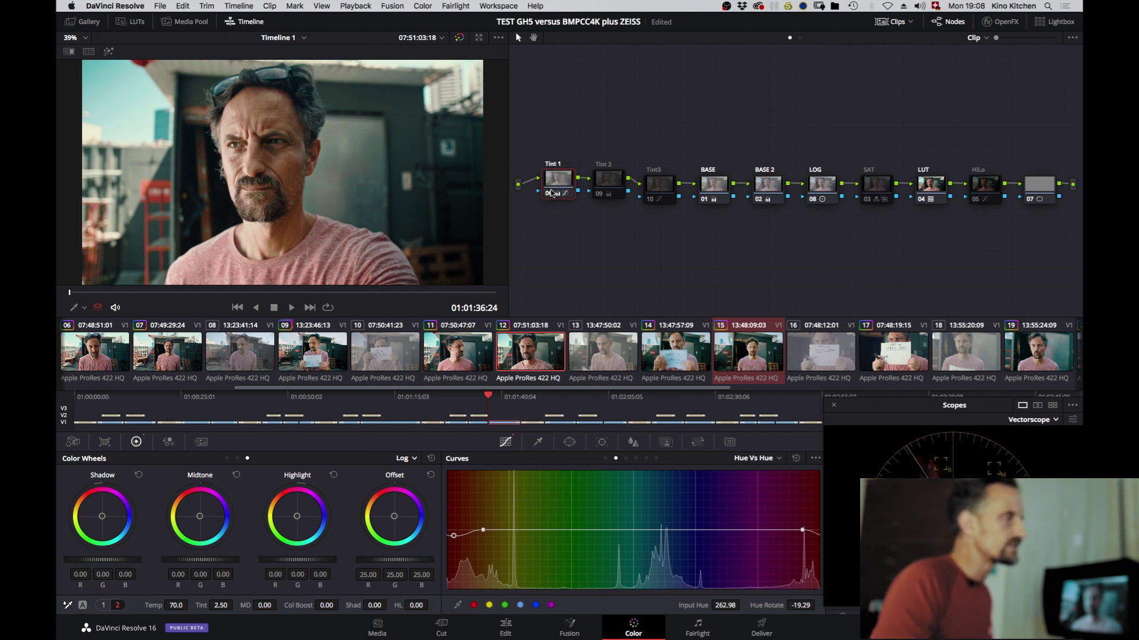
{"action": "mouse_move", "coordinate": [557, 191]}
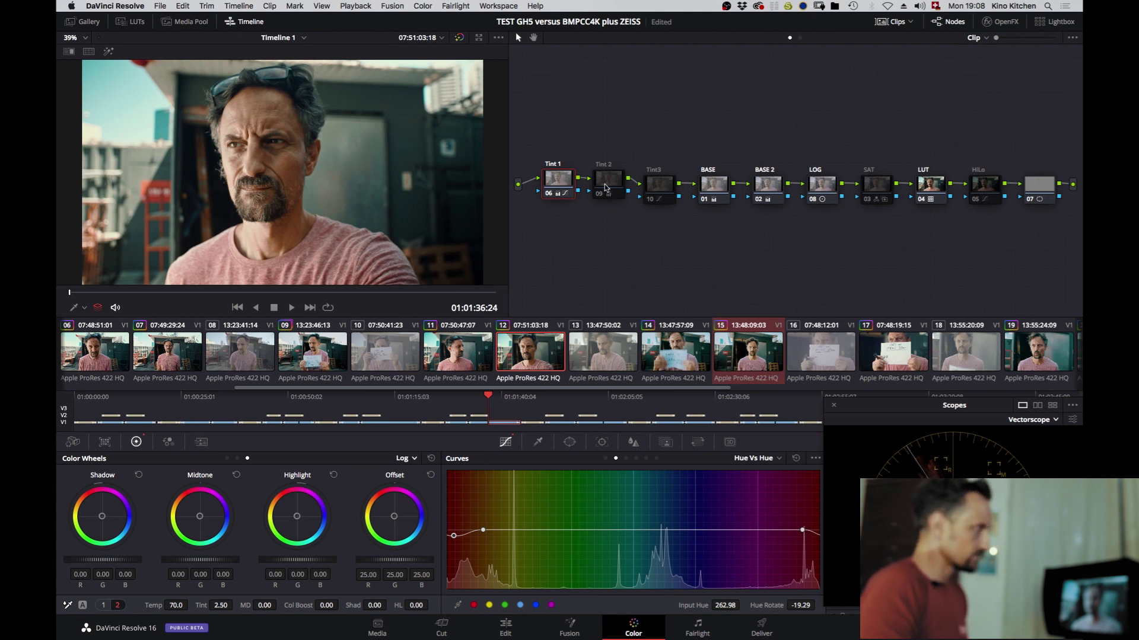
{"action": "key", "text": "super+alt+w"}
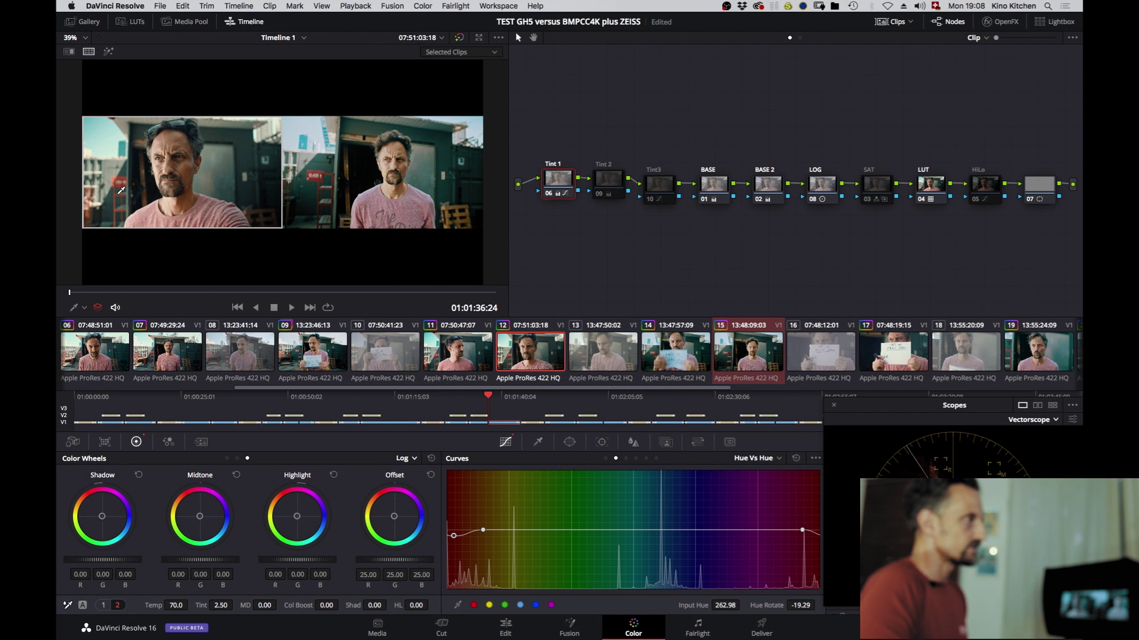
Enable the Tint 2 node and toggle it, checking the result side by side with clip 15.
{"action": "key", "text": "super+alt+w"}
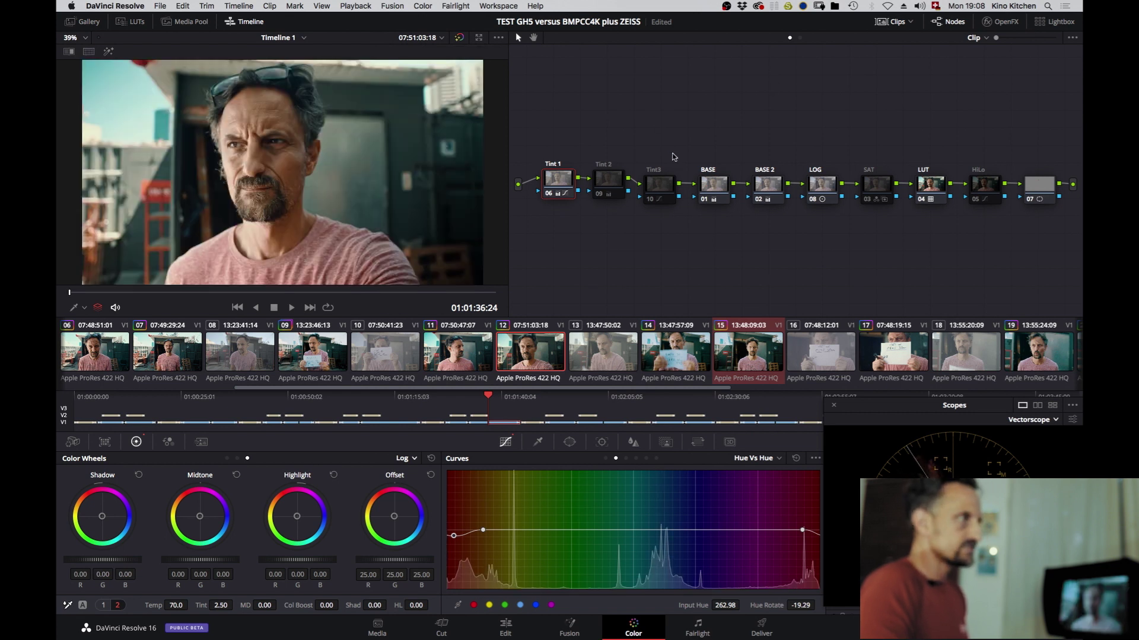
{"action": "left_click", "coordinate": [597, 188]}
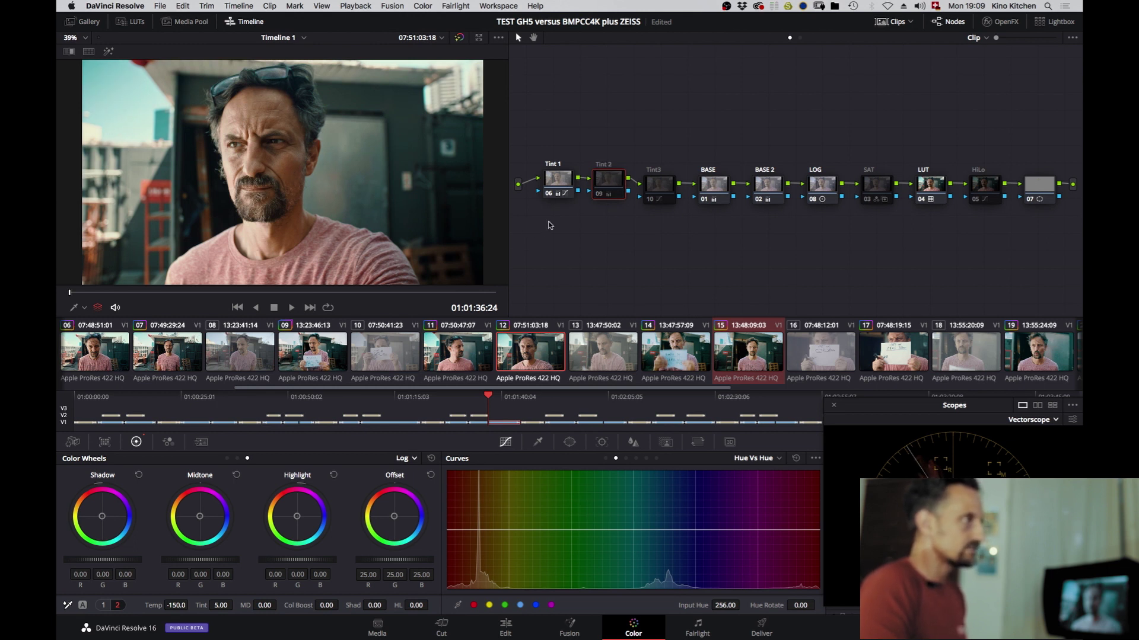
{"action": "key", "text": "ctrl+d"}
{"action": "key", "text": "ctrl+d"}
{"action": "key", "text": "ctrl+d"}
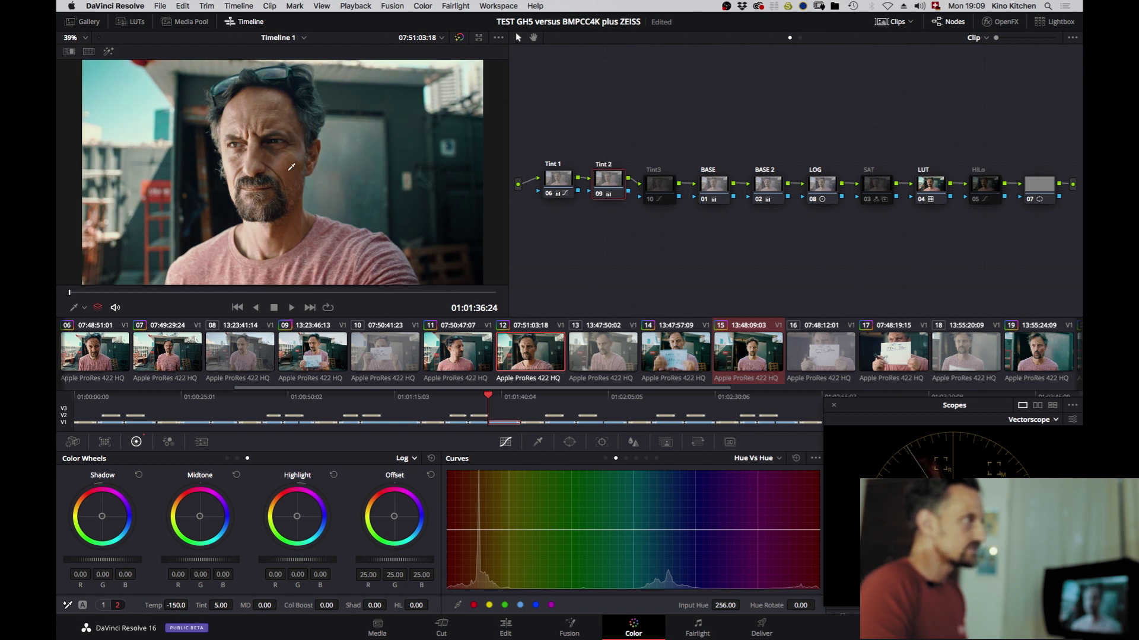
{"action": "key", "text": "ctrl+d"}
{"action": "key", "text": "ctrl+d"}
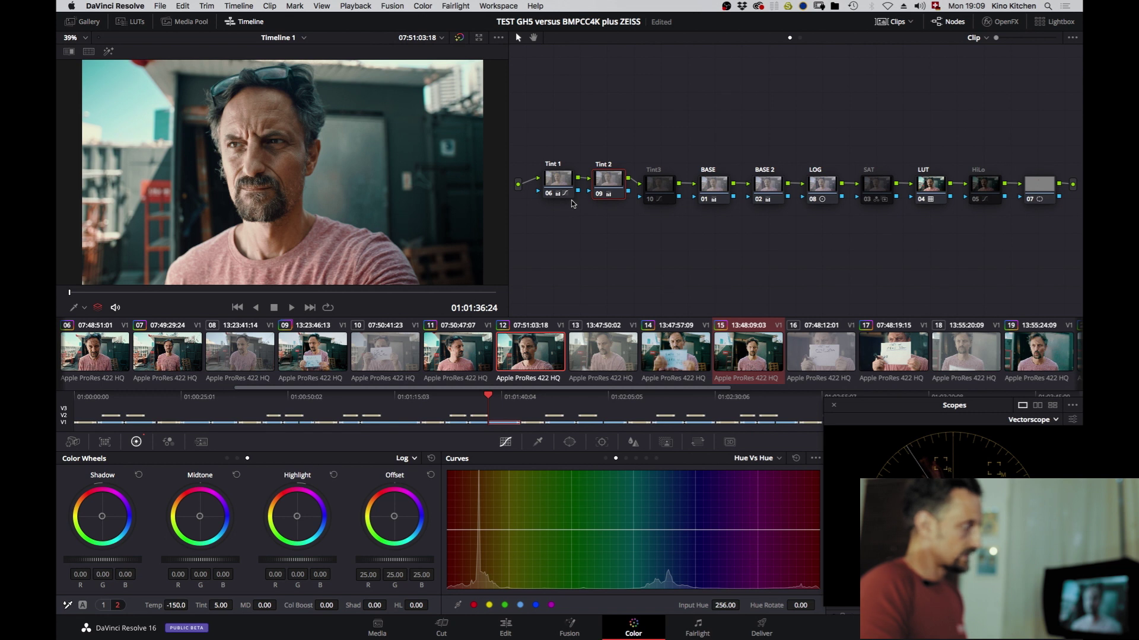
{"action": "key", "text": "alt+super+w"}
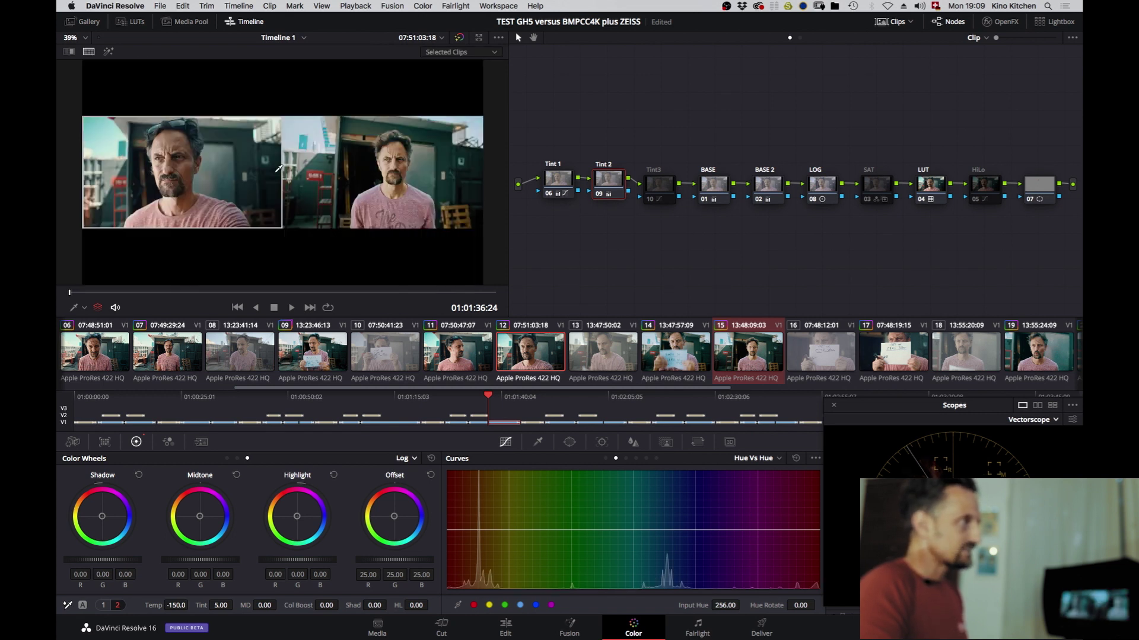
{"action": "key", "text": "alt+super+w"}
Enable the Tint3 node and review its custom, hue and Lum vs Sat curves, ending on Hue vs Hue.
{"action": "left_click", "coordinate": [664, 188]}
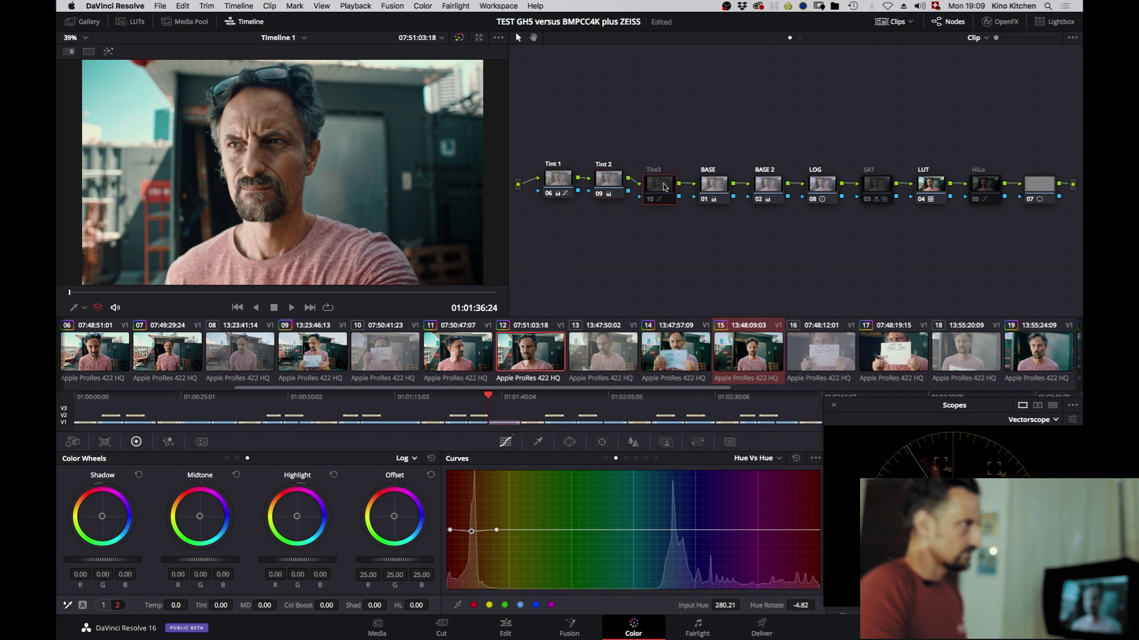
{"action": "key", "text": "super+d"}
{"action": "key", "text": "super+d"}
{"action": "key", "text": "super+d"}
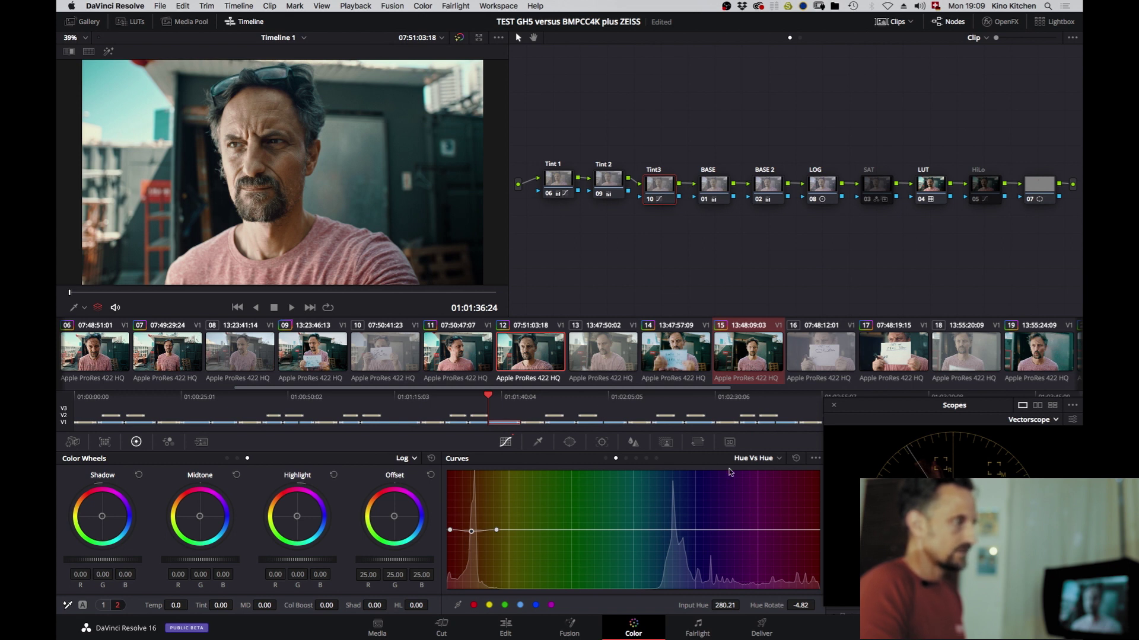
{"action": "left_click", "coordinate": [606, 459]}
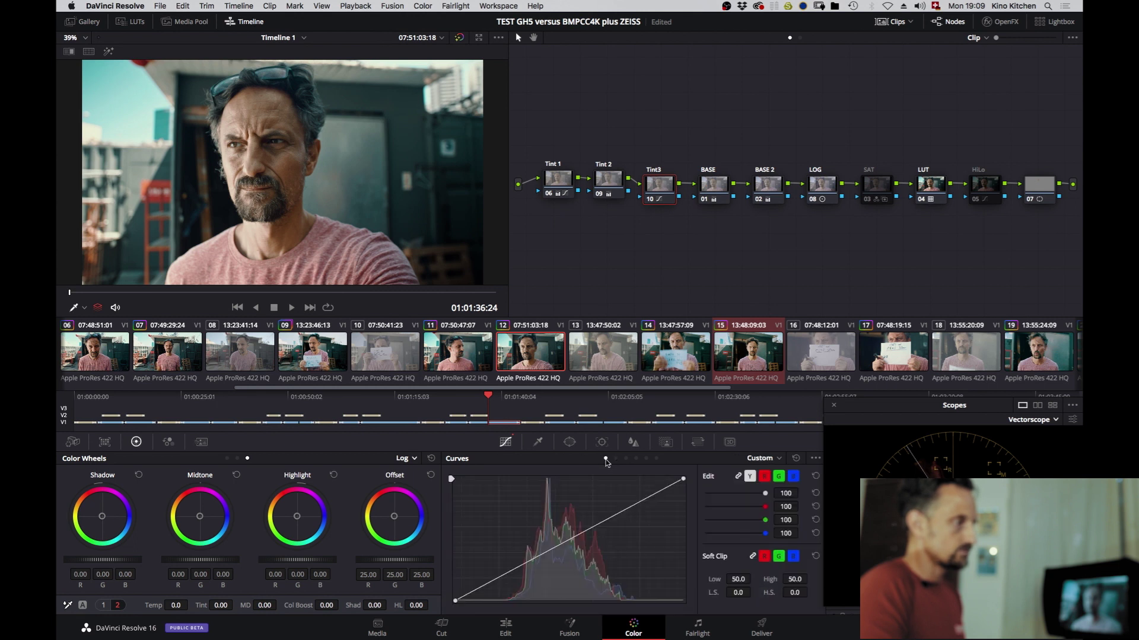
{"action": "left_click", "coordinate": [615, 459]}
{"action": "left_click", "coordinate": [625, 459]}
{"action": "left_click", "coordinate": [636, 459]}
{"action": "left_click", "coordinate": [646, 458]}
{"action": "left_click", "coordinate": [616, 459]}
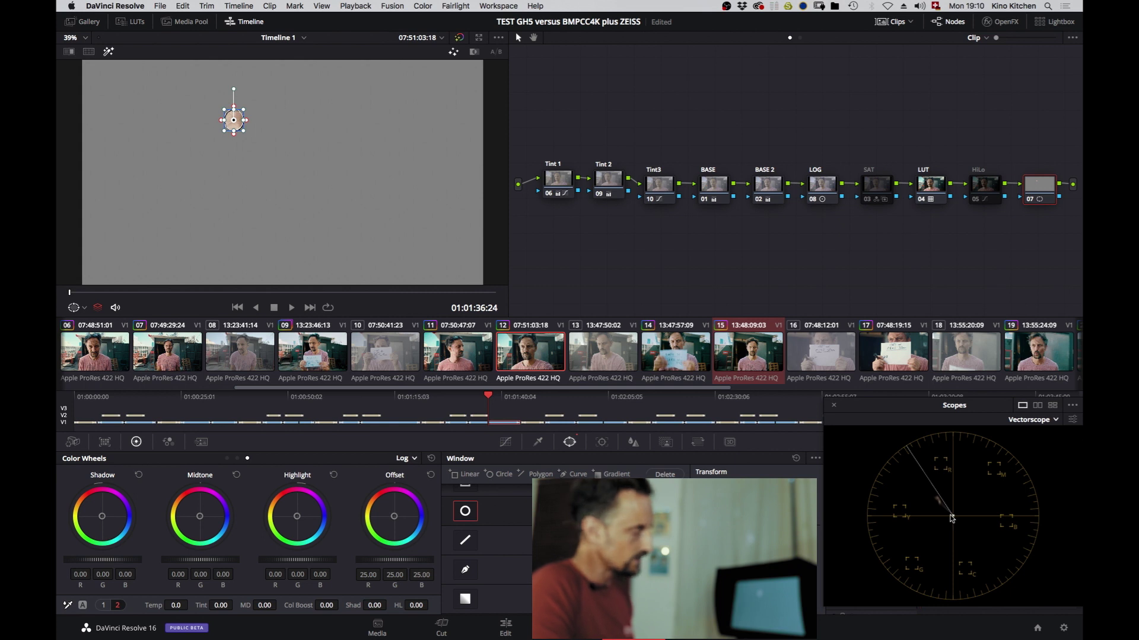
Leave highlight view, toggle the SAT node on then off, and compare with clip 15.
{"action": "key", "text": "shift+h"}
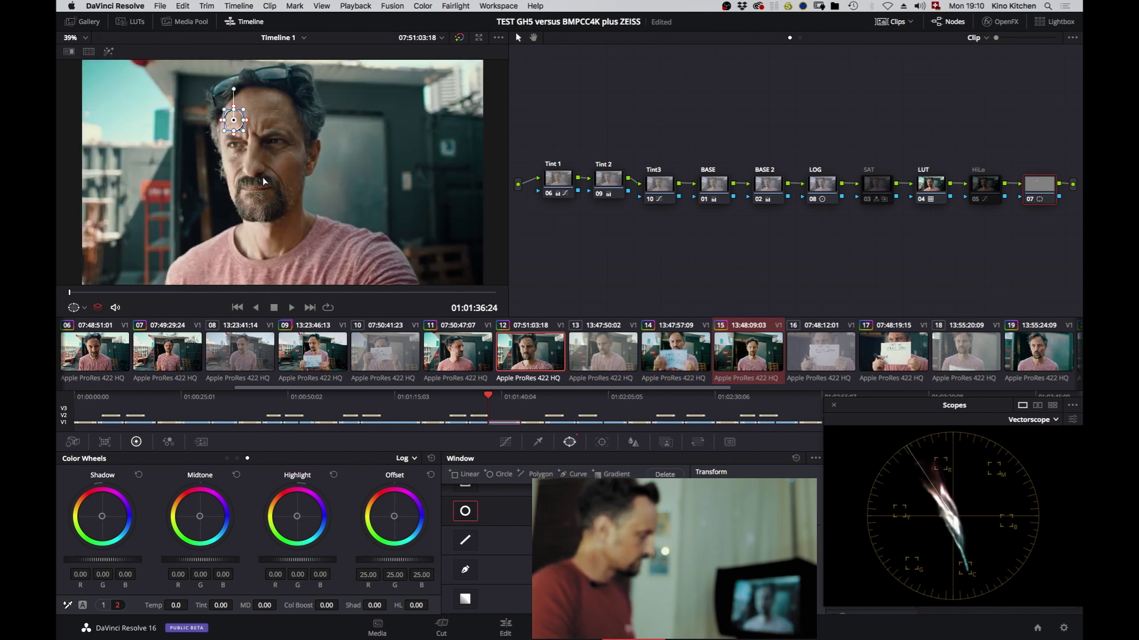
{"action": "key", "text": "ctrl+alt+w"}
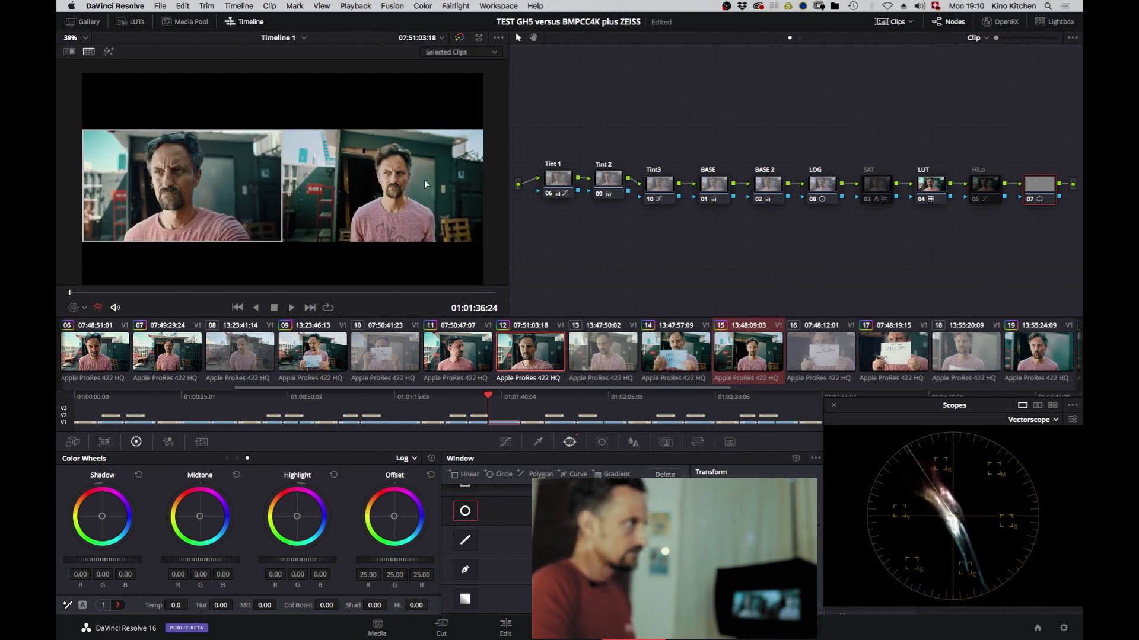
{"action": "key", "text": "ctrl+alt+w"}
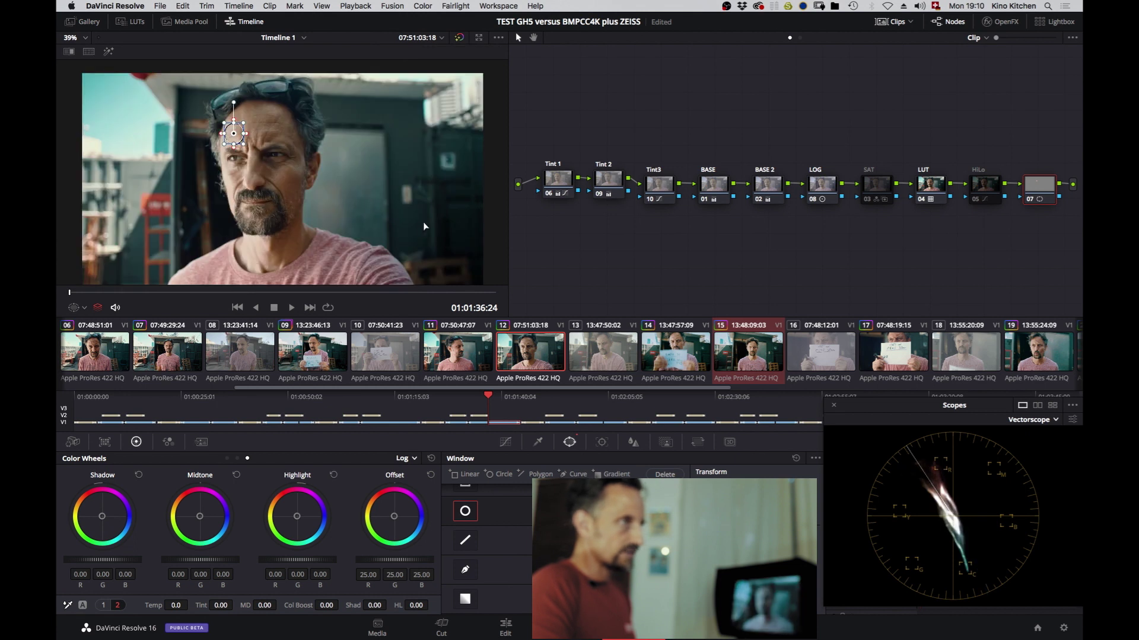
{"action": "left_click", "coordinate": [880, 191]}
{"action": "key", "text": "ctrl+d"}
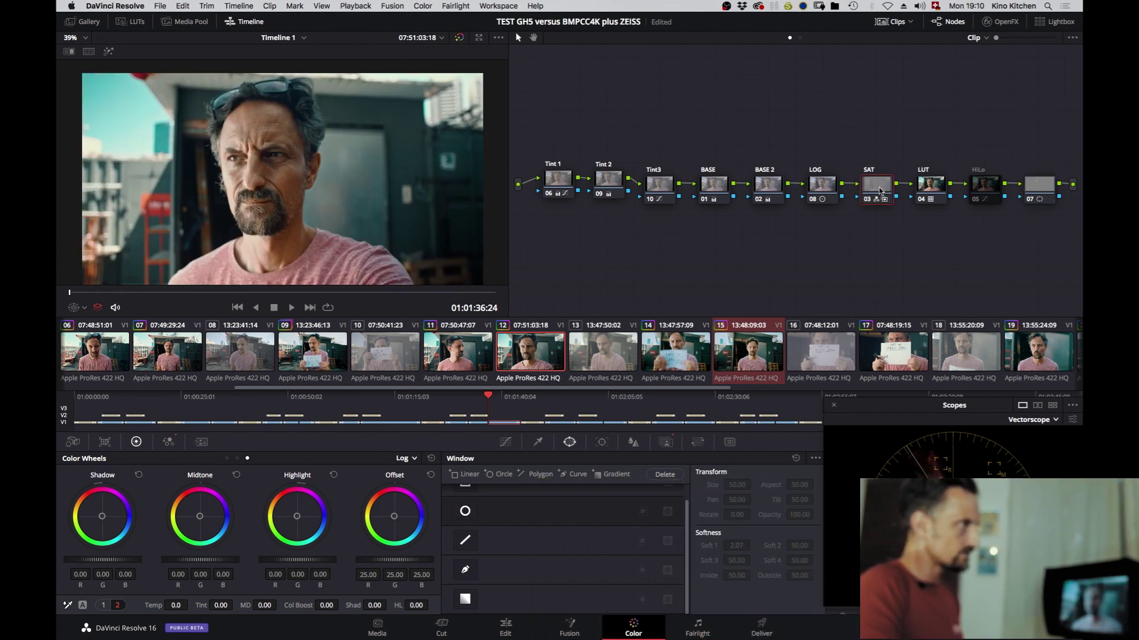
{"action": "key", "text": "ctrl+d"}
{"action": "key", "text": "ctrl+d"}
{"action": "key", "text": "ctrl+d"}
{"action": "key", "text": "ctrl+d"}
{"action": "key", "text": "ctrl+d"}
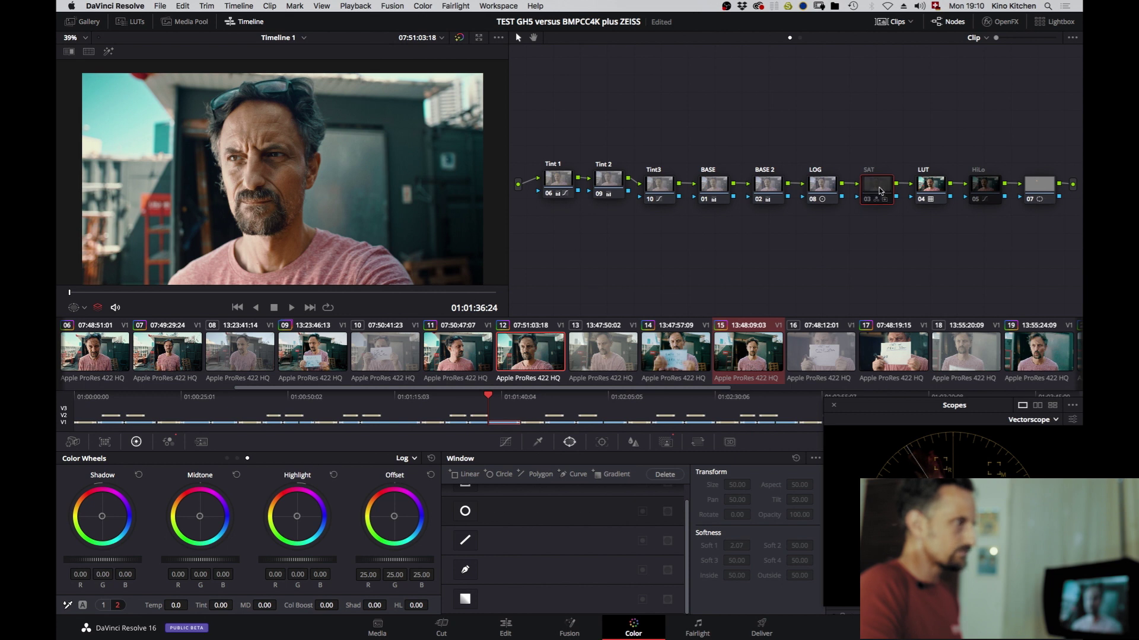
{"action": "key", "text": "ctrl+alt+w"}
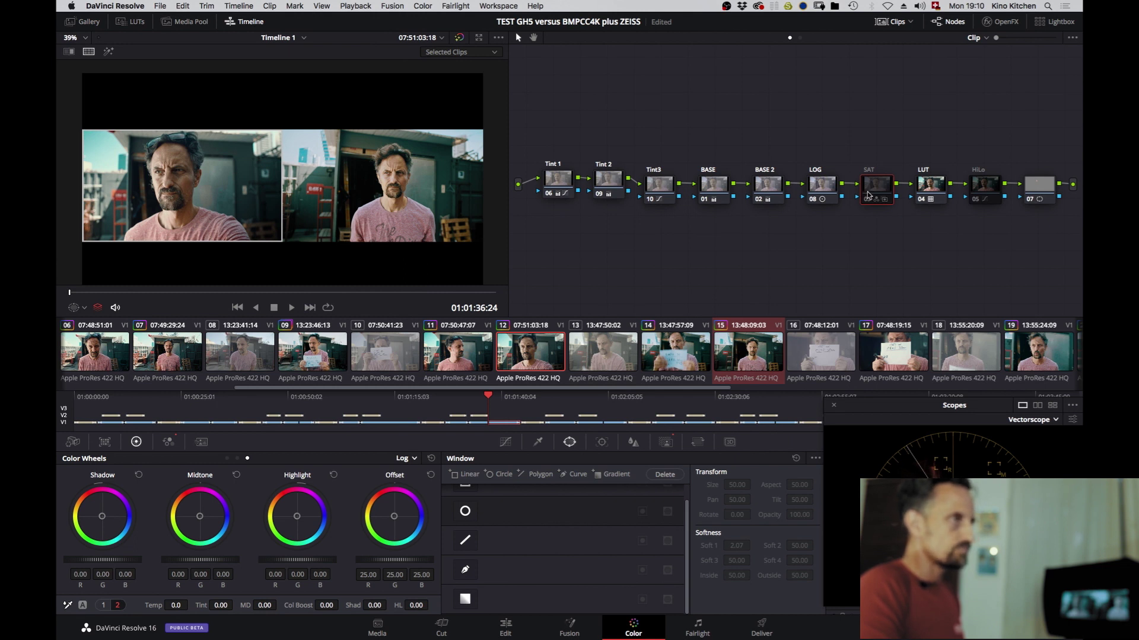
Re-enable the SAT node and set its Key Output Gain to 1 with the RGB Mixer shown.
{"action": "key", "text": "ctrl+d"}
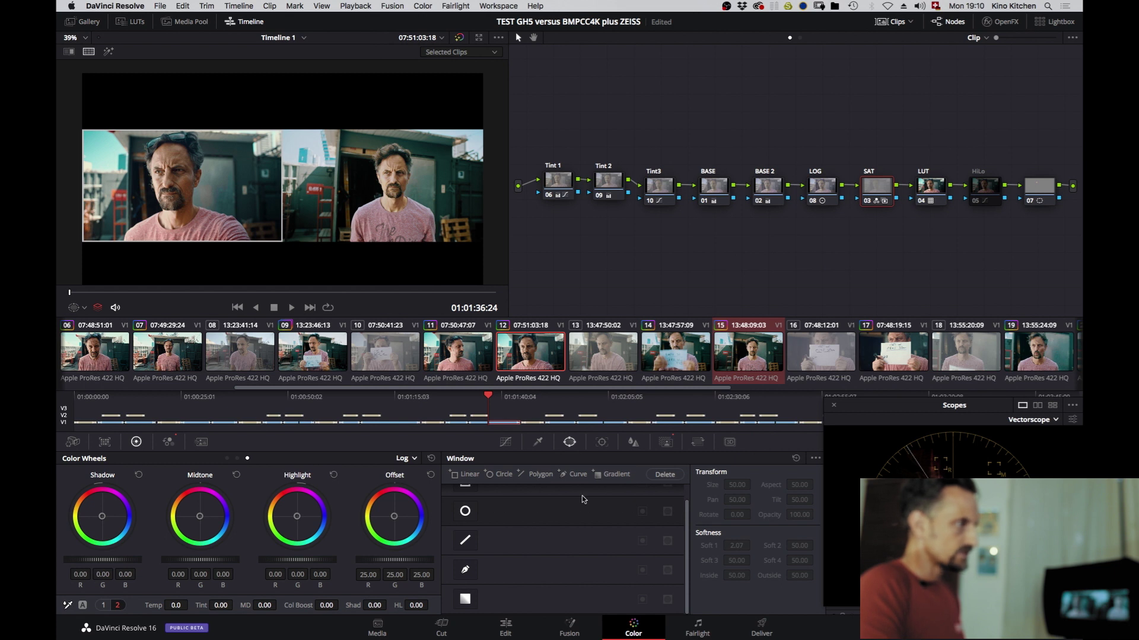
{"action": "left_click", "coordinate": [666, 443]}
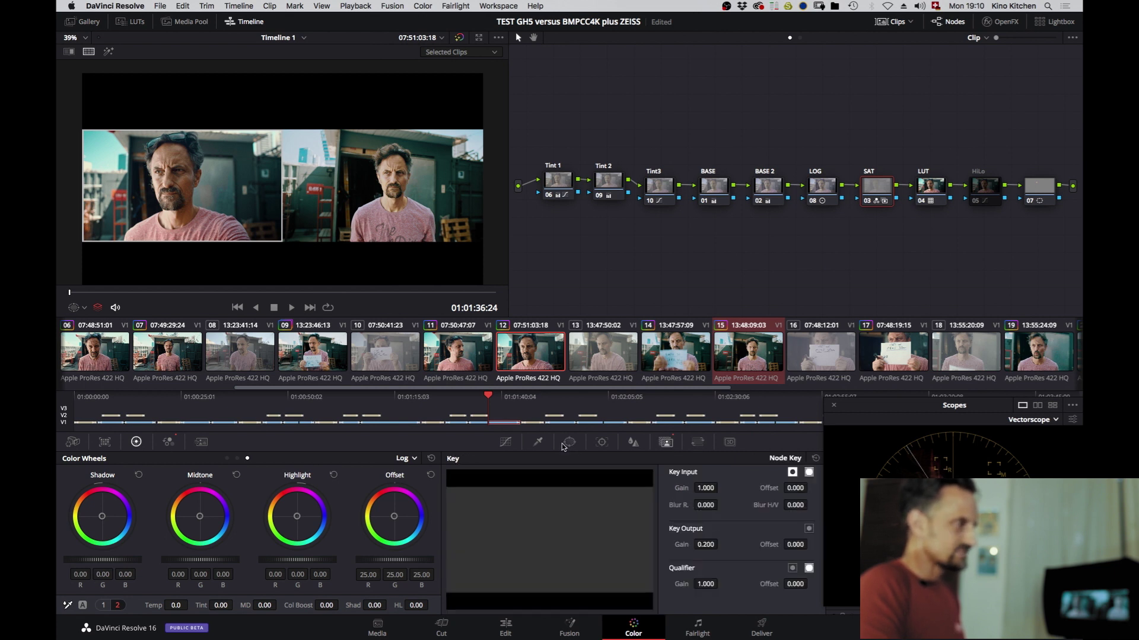
{"action": "left_click", "coordinate": [169, 444]}
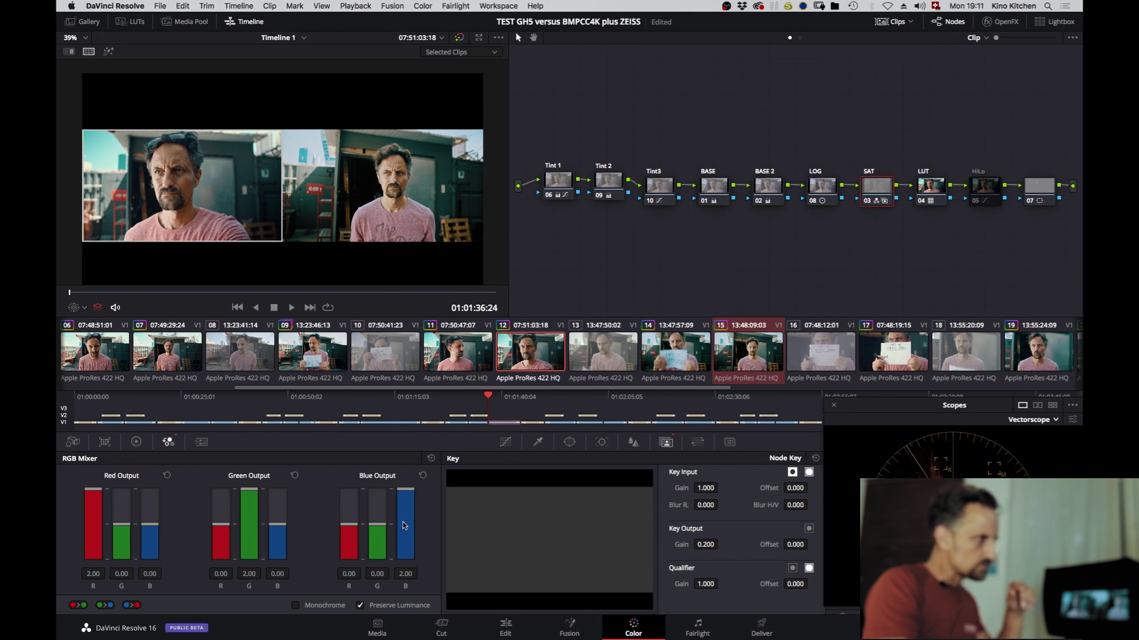
{"action": "double_click", "coordinate": [704, 544]}
{"action": "type", "text": "1"}
{"action": "key", "text": "Return"}
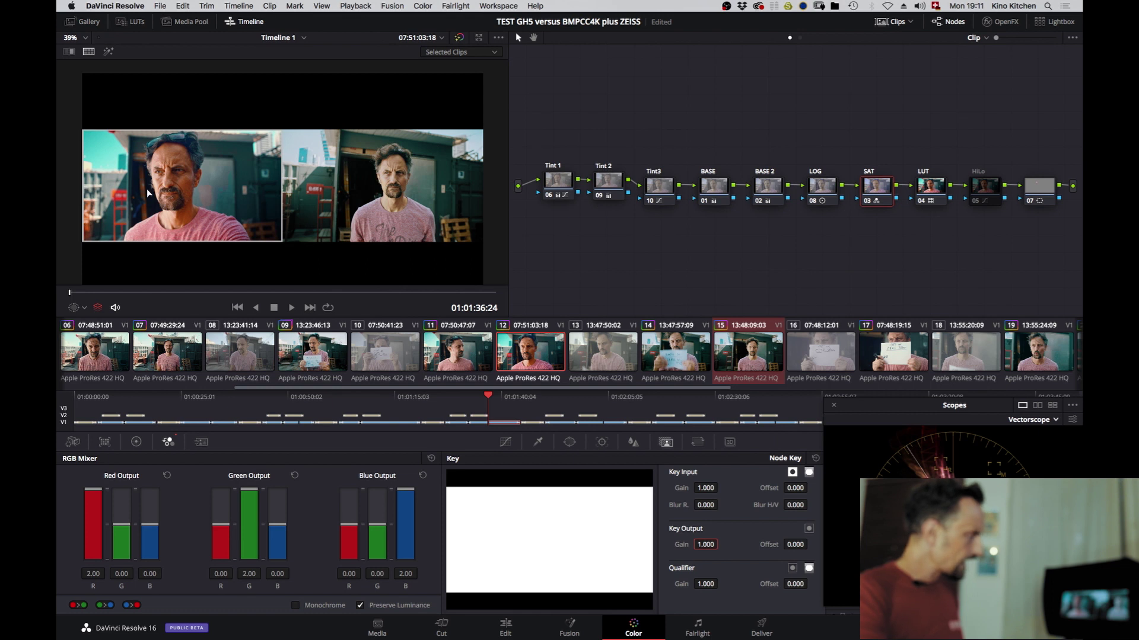
Lower the SAT node's Key Output Gain to 0.2 and toggle the node to judge it.
{"action": "key", "text": "super+alt+w"}
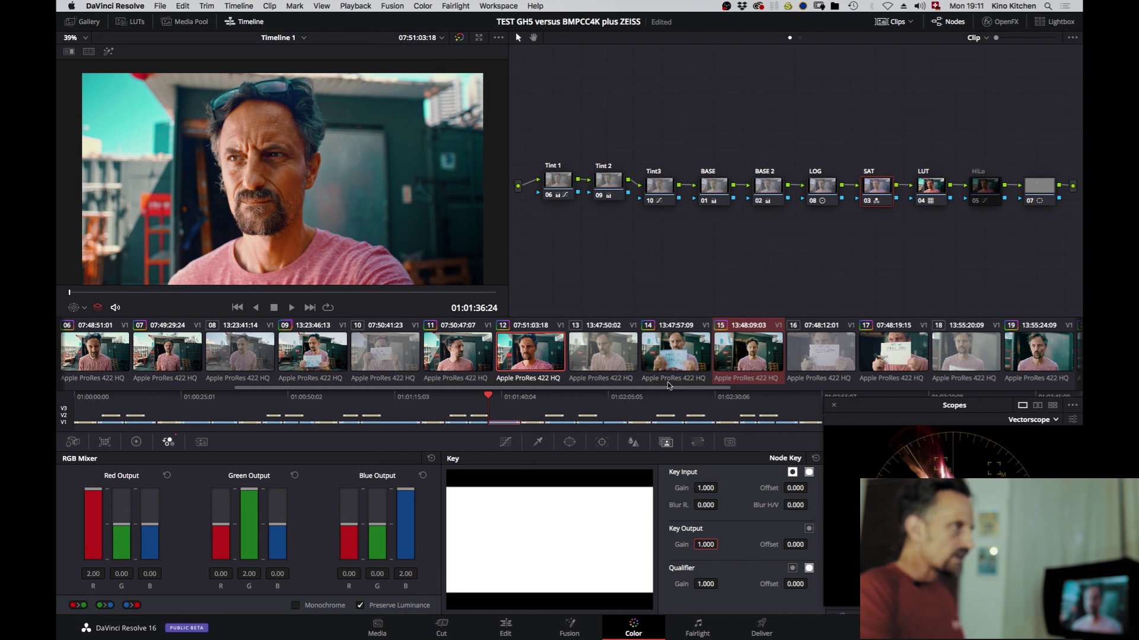
{"action": "double_click", "coordinate": [705, 544]}
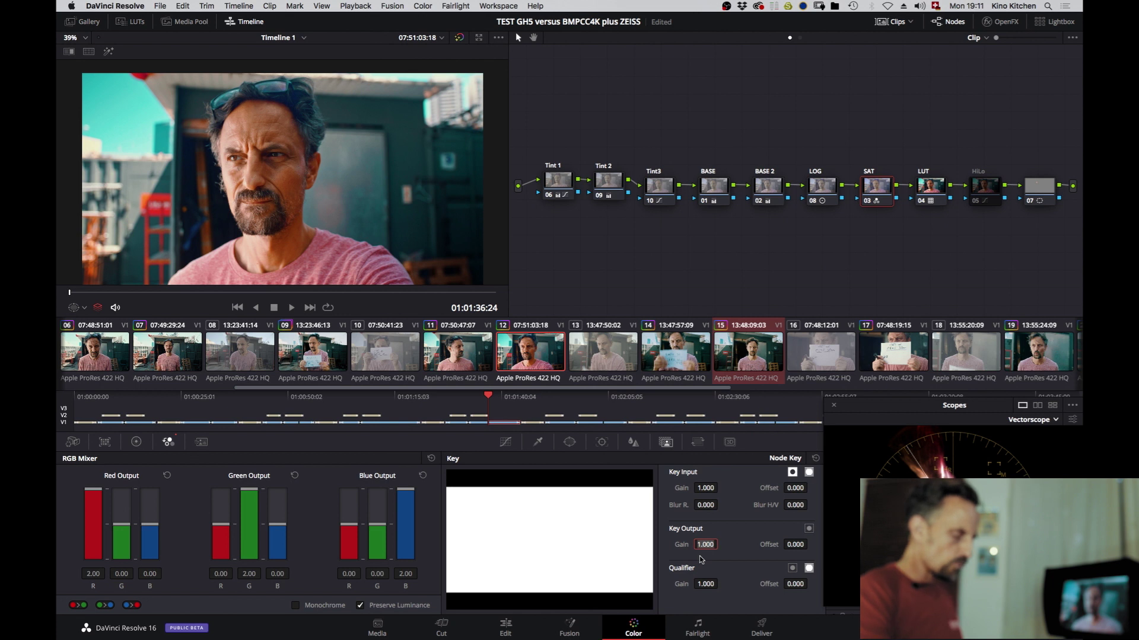
{"action": "type", "text": "0.2"}
{"action": "key", "text": "Return"}
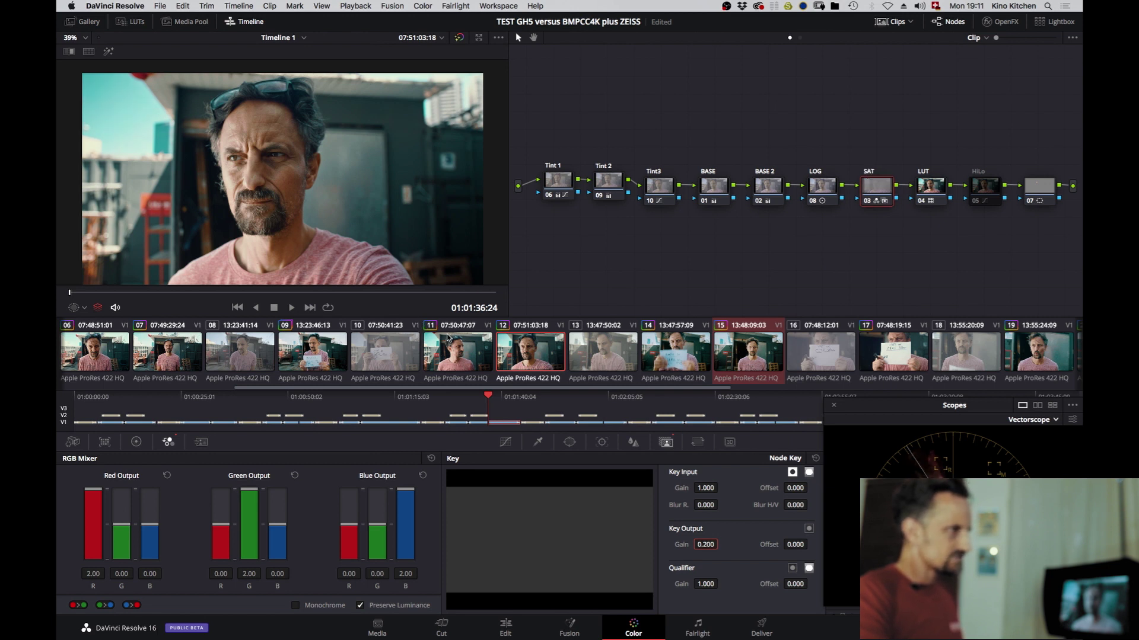
{"action": "key", "text": "ctrl+d"}
{"action": "key", "text": "ctrl+d"}
{"action": "key", "text": "ctrl+d"}
{"action": "key", "text": "ctrl+d"}
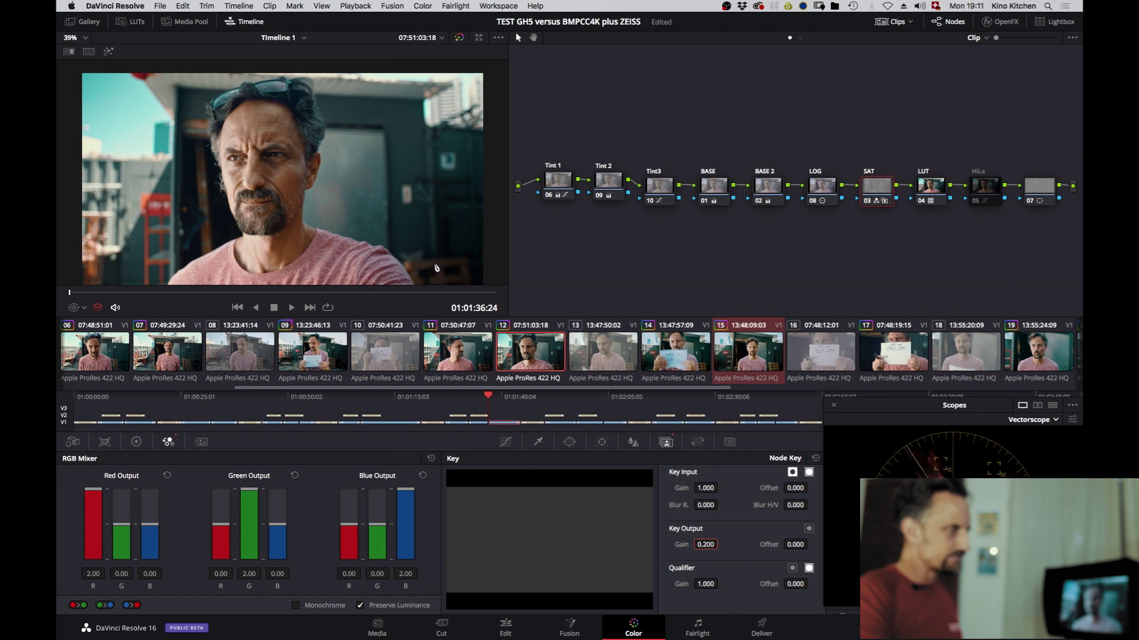
Select the HiLo node and display its Lum vs Sat curve in the Curves palette.
{"action": "left_click", "coordinate": [985, 193]}
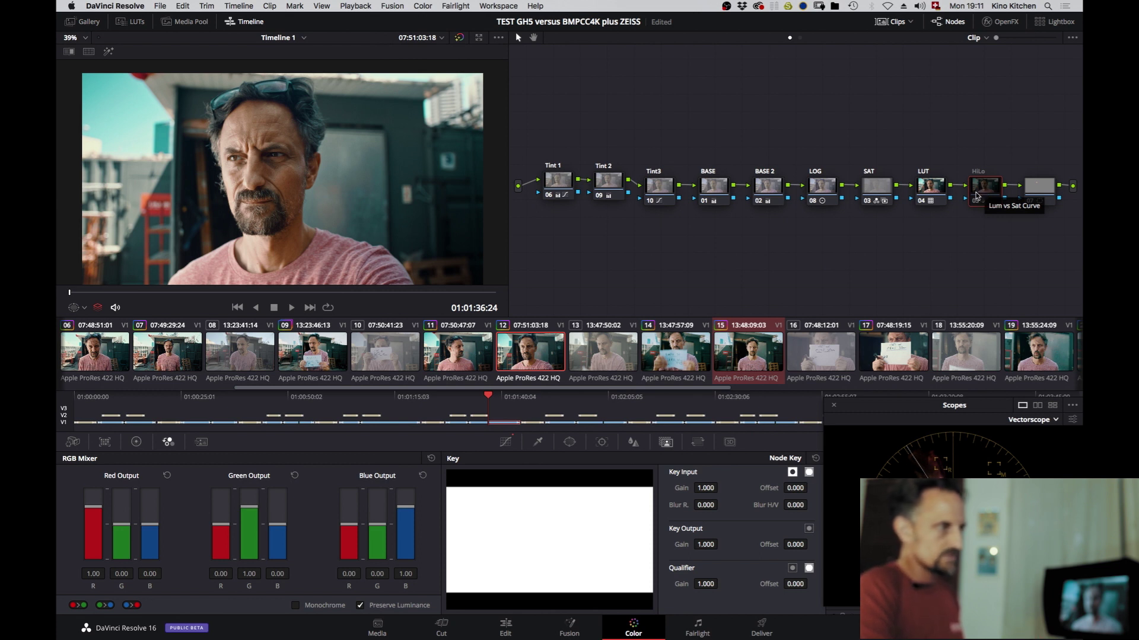
{"action": "left_click", "coordinate": [506, 443]}
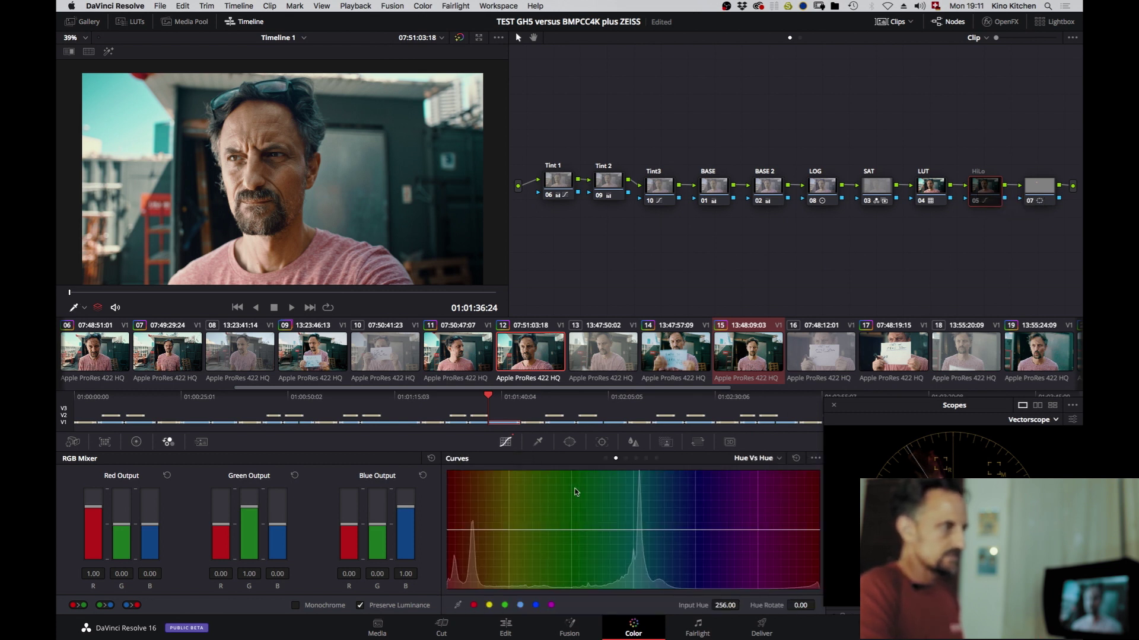
{"action": "left_click", "coordinate": [625, 458]}
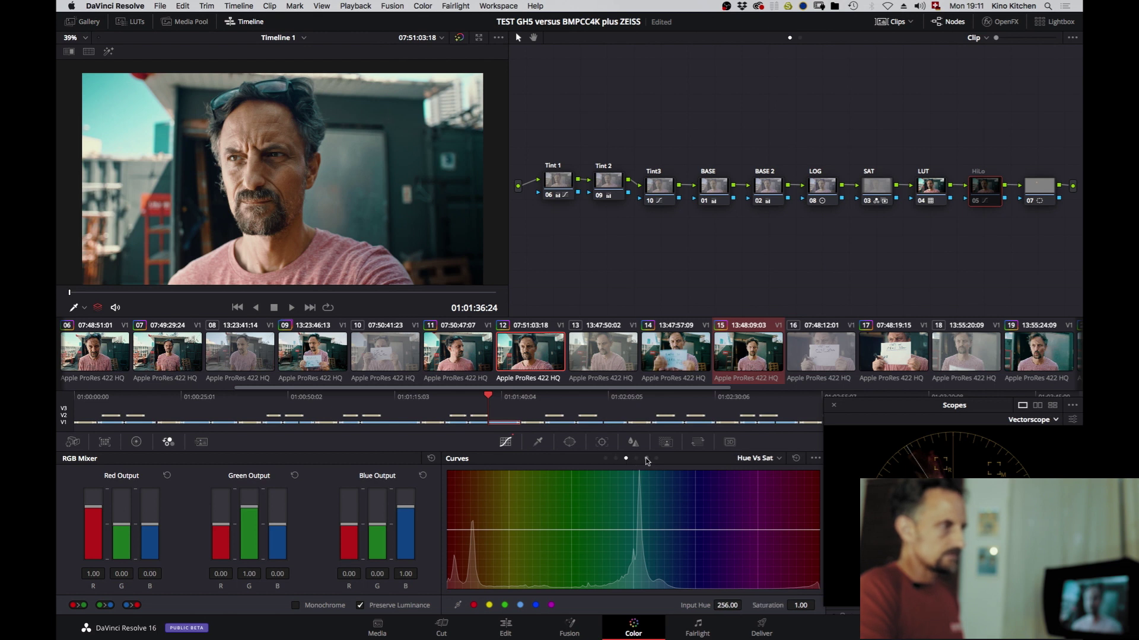
{"action": "left_click", "coordinate": [647, 458]}
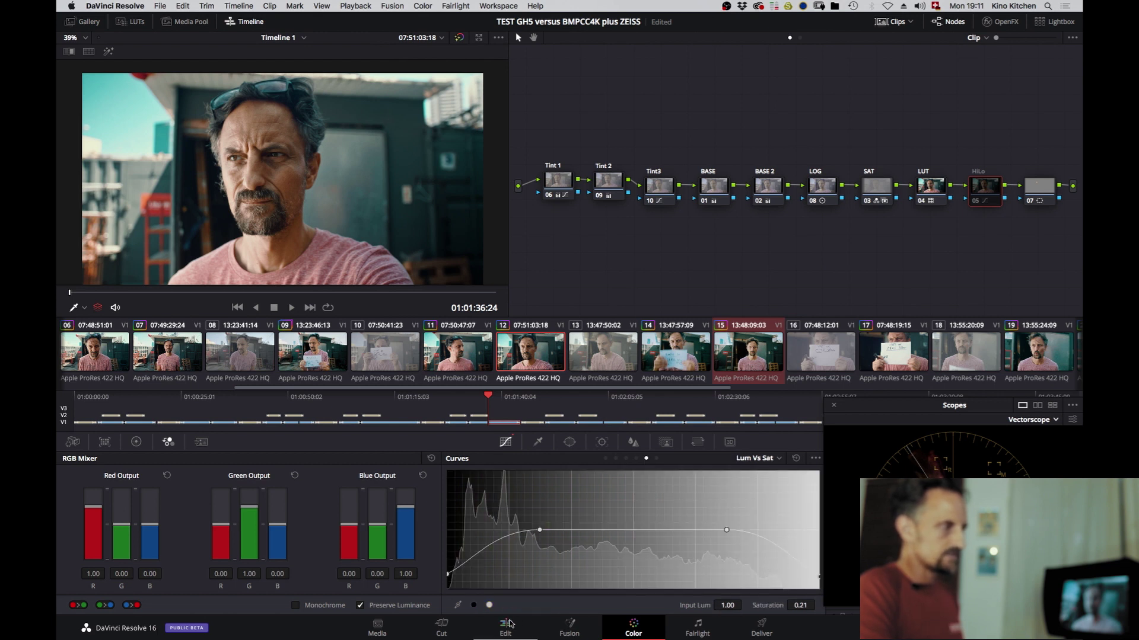